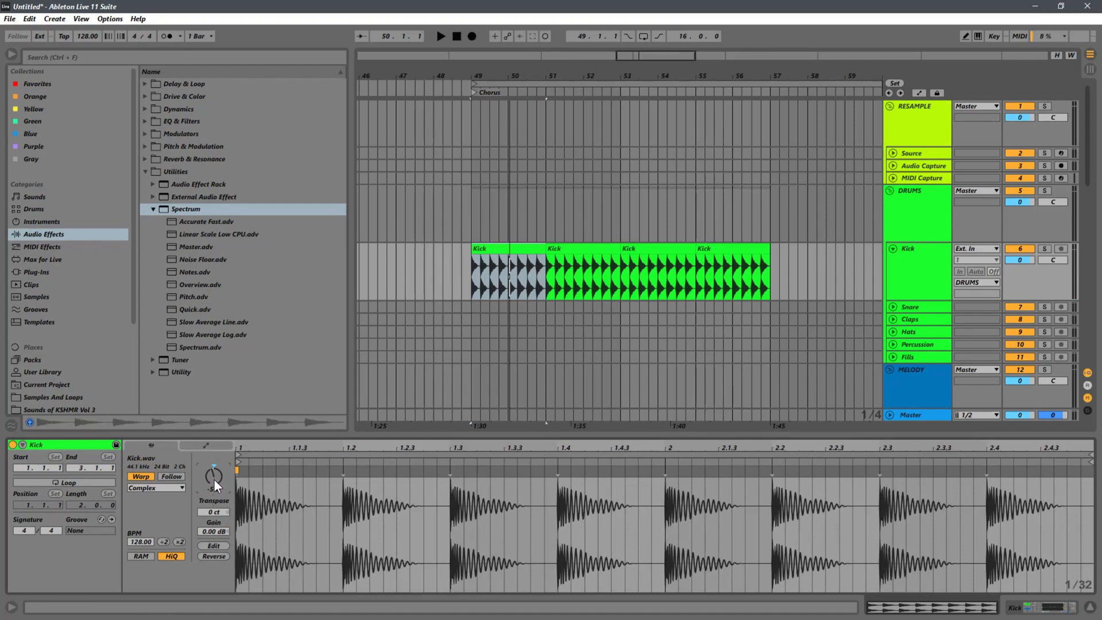
# Step: Play the kick from bar 49 and examine its low-frequency peak in the Kick track's Spectrum display
pyautogui.press('space')
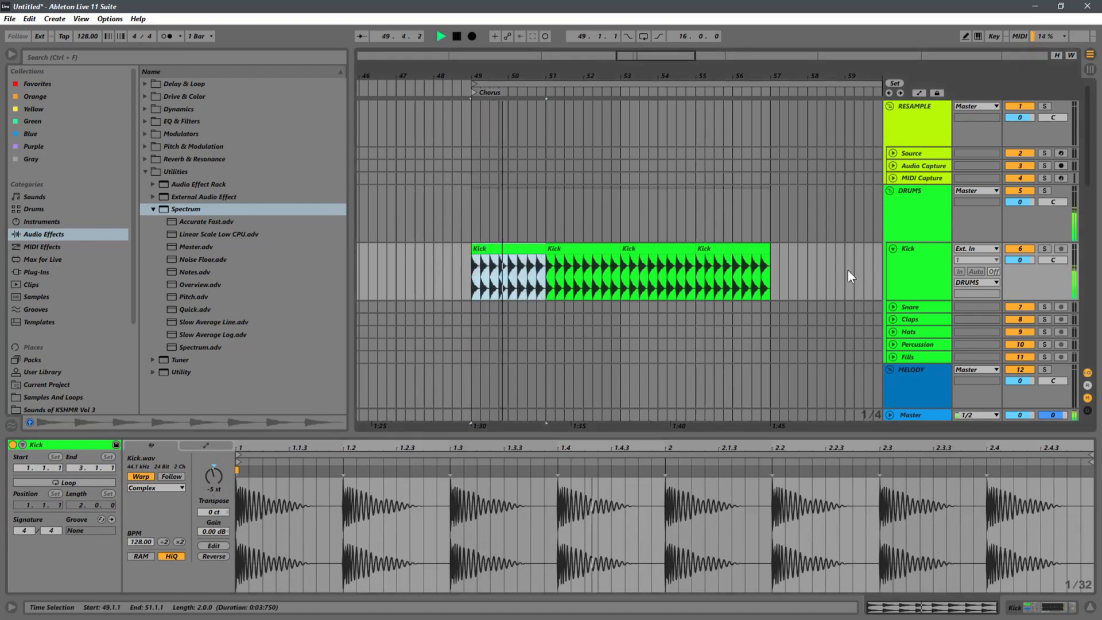
pyautogui.click(910, 263)
pyautogui.moveTo(470, 388)
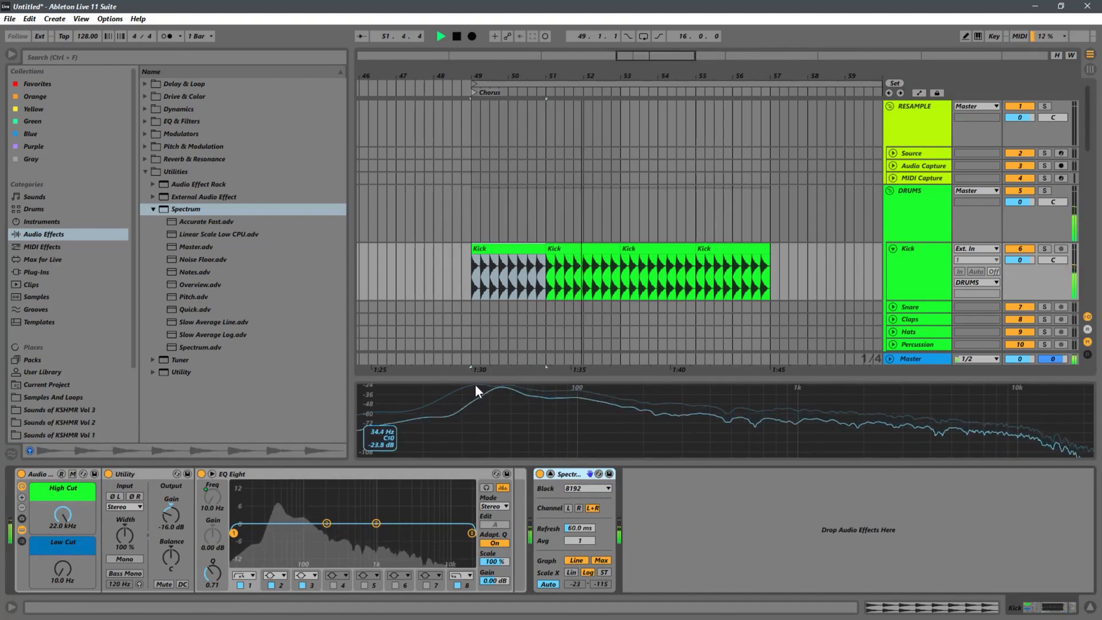
pyautogui.press('space')
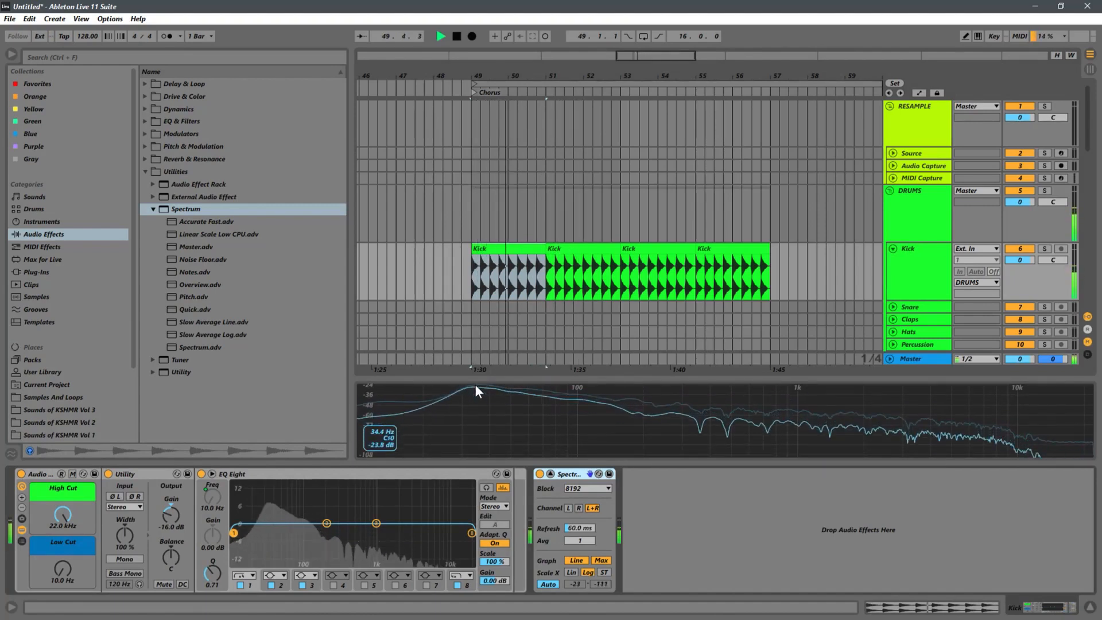
pyautogui.press('space')
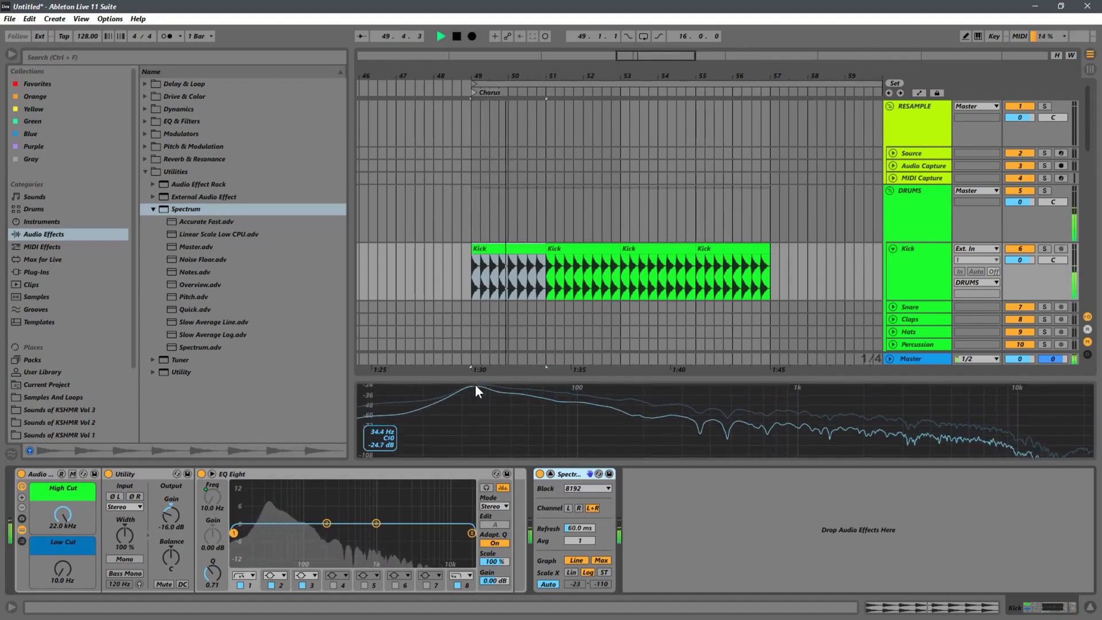
pyautogui.press('space')
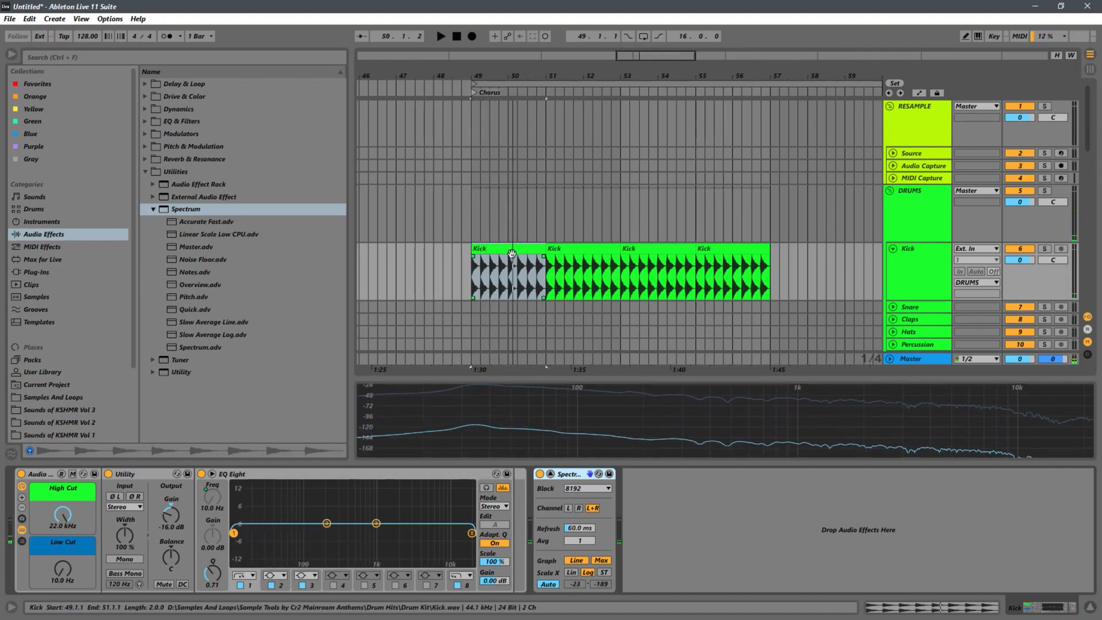
# Step: Reset the transposition of the first Kick clip at bar 49 to 0 st
pyautogui.hotkey('shift', 'Tab')
pyautogui.click(212, 465)
pyautogui.press('Delete')
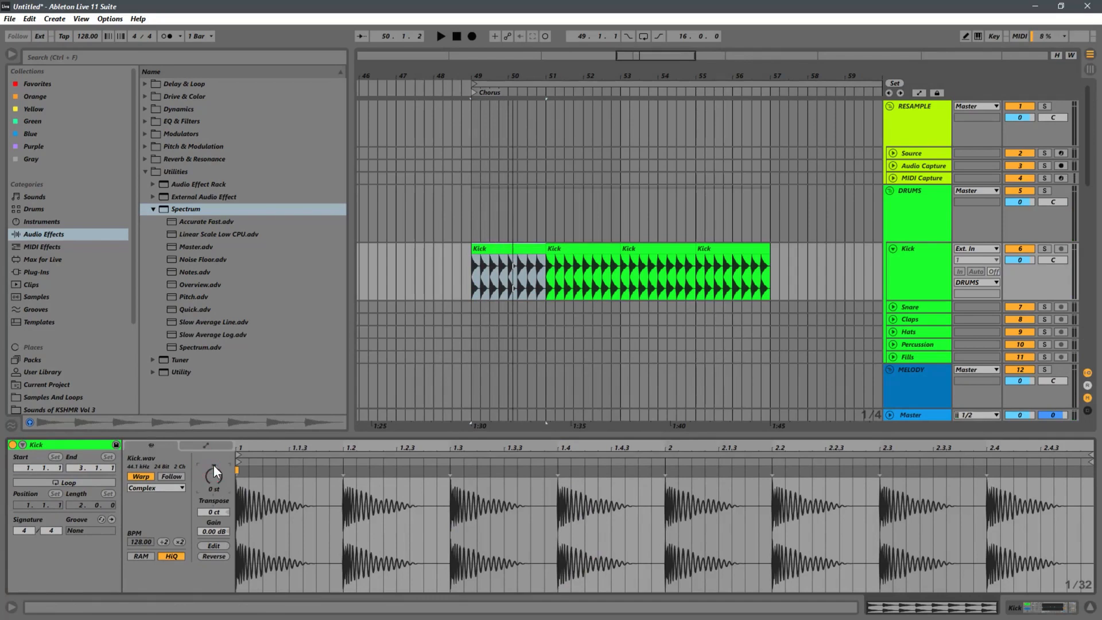
# Step: Collapse the expanded Spectrum display on the Kick track and delete the Spectrum device
pyautogui.click(473, 280)
pyautogui.click(468, 285)
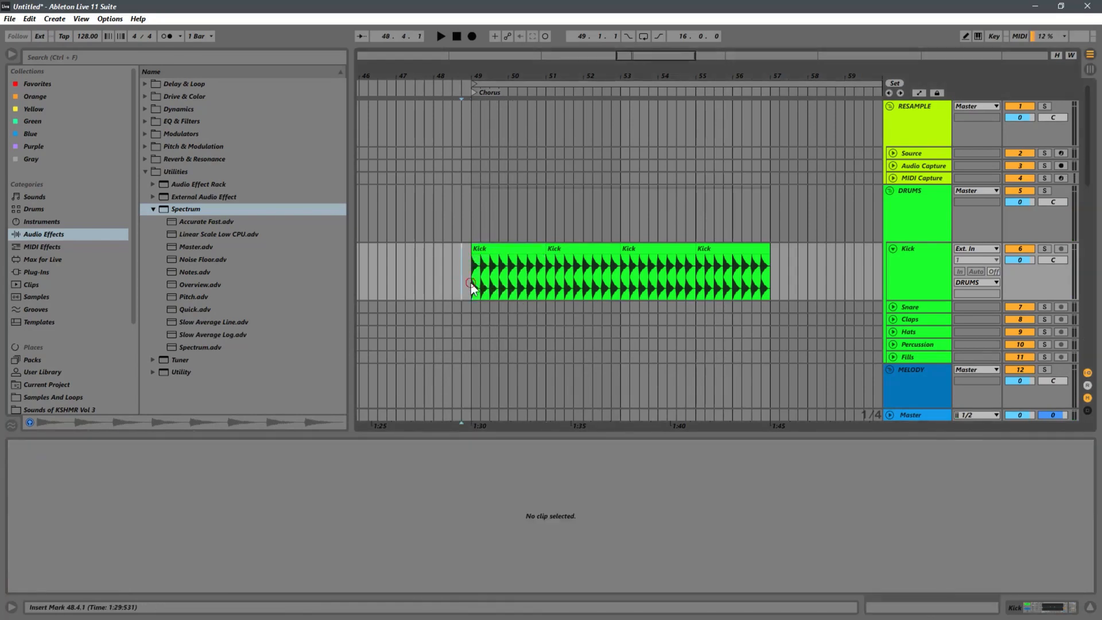
pyautogui.doubleClick(916, 268)
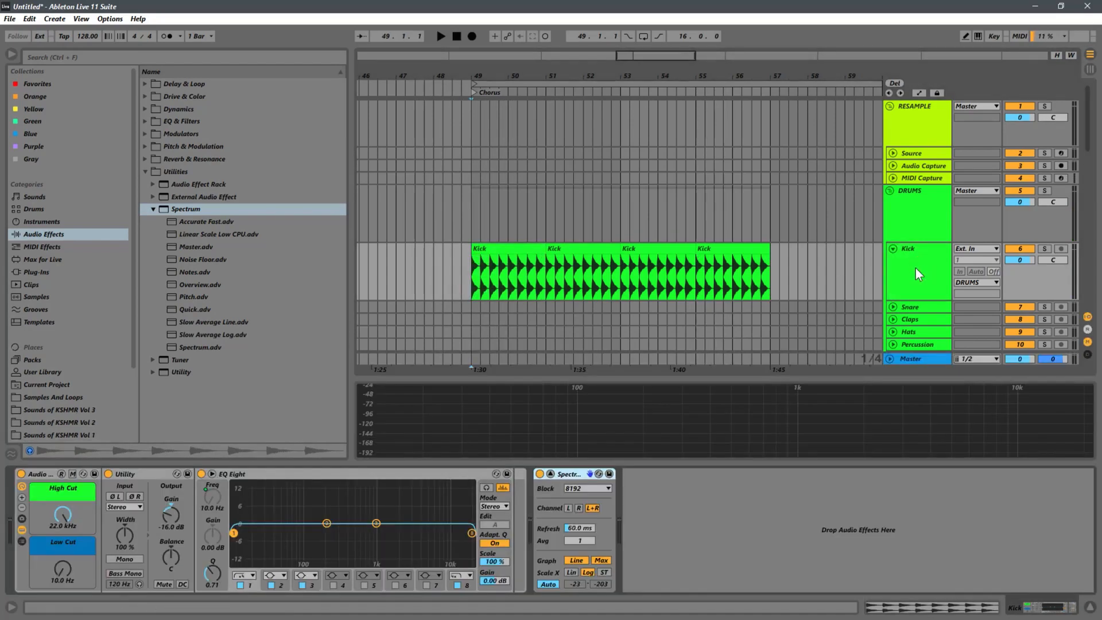
pyautogui.click(484, 246)
pyautogui.click(466, 286)
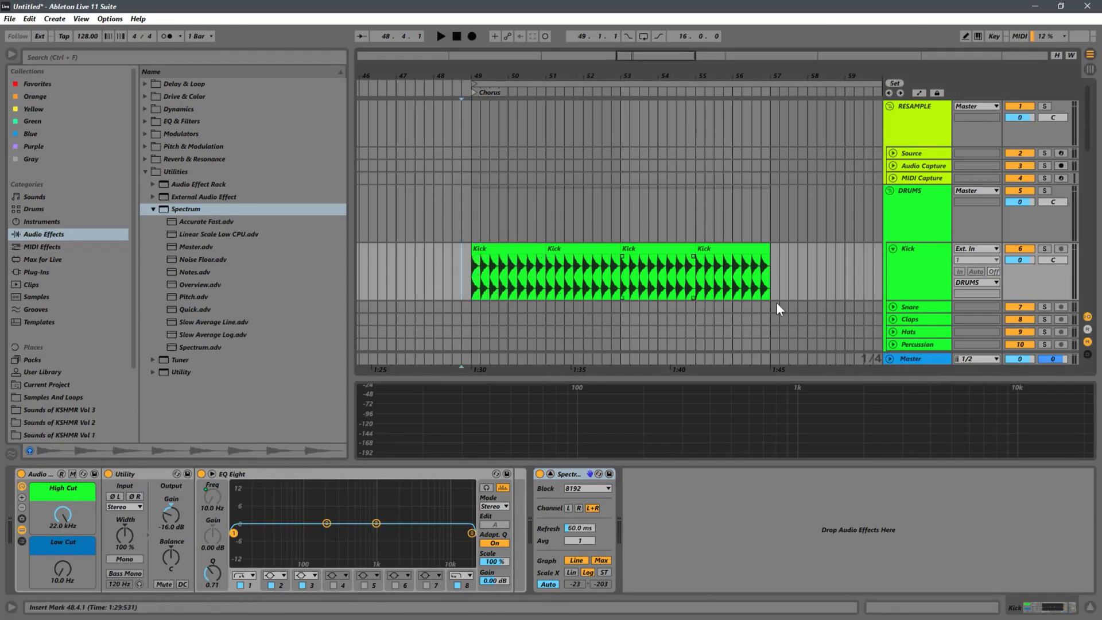
pyautogui.click(550, 474)
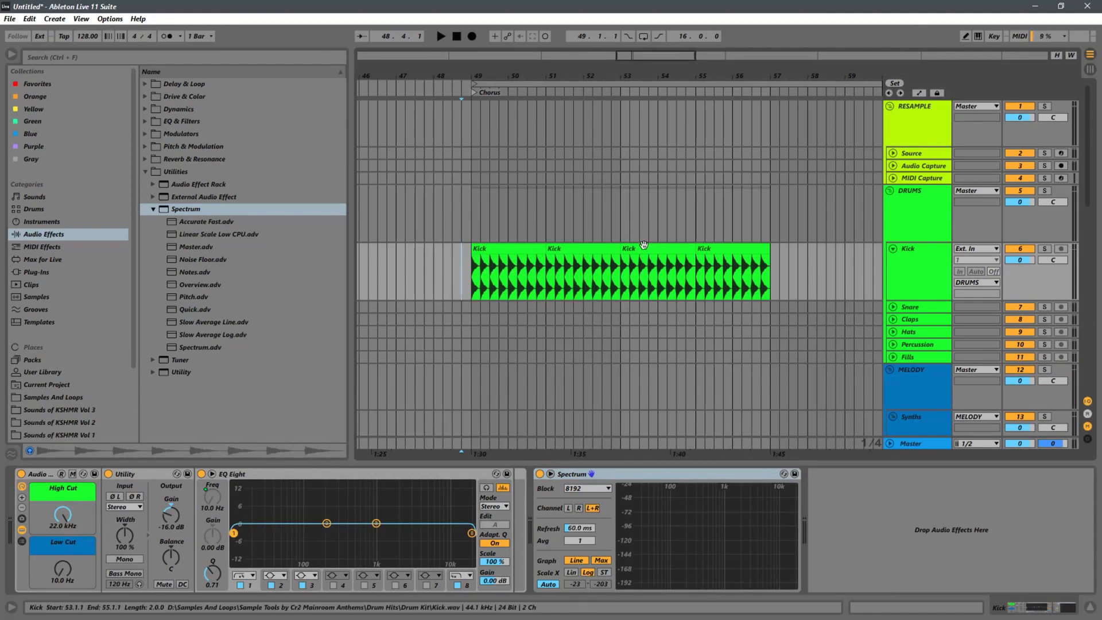
pyautogui.scroll(-1, 606, 252)
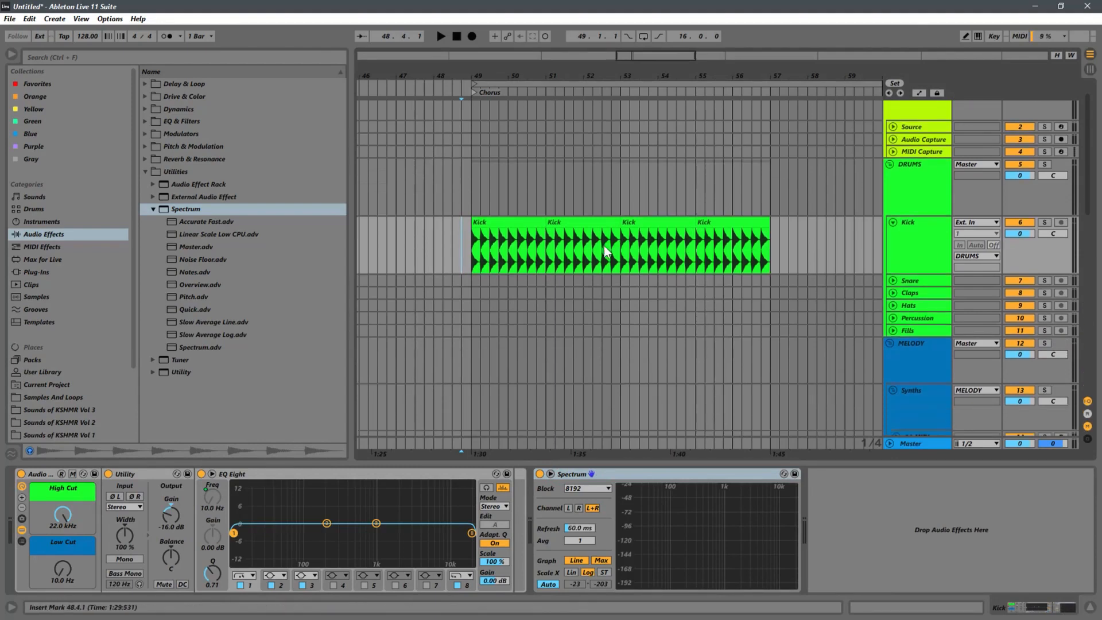
pyautogui.click(473, 253)
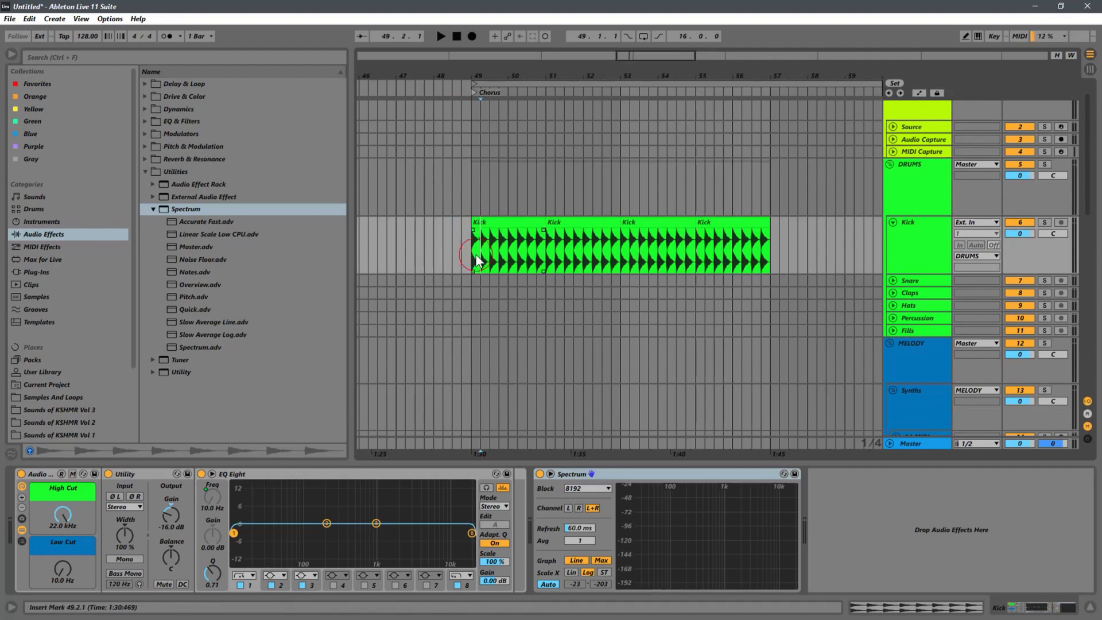
pyautogui.click(653, 473)
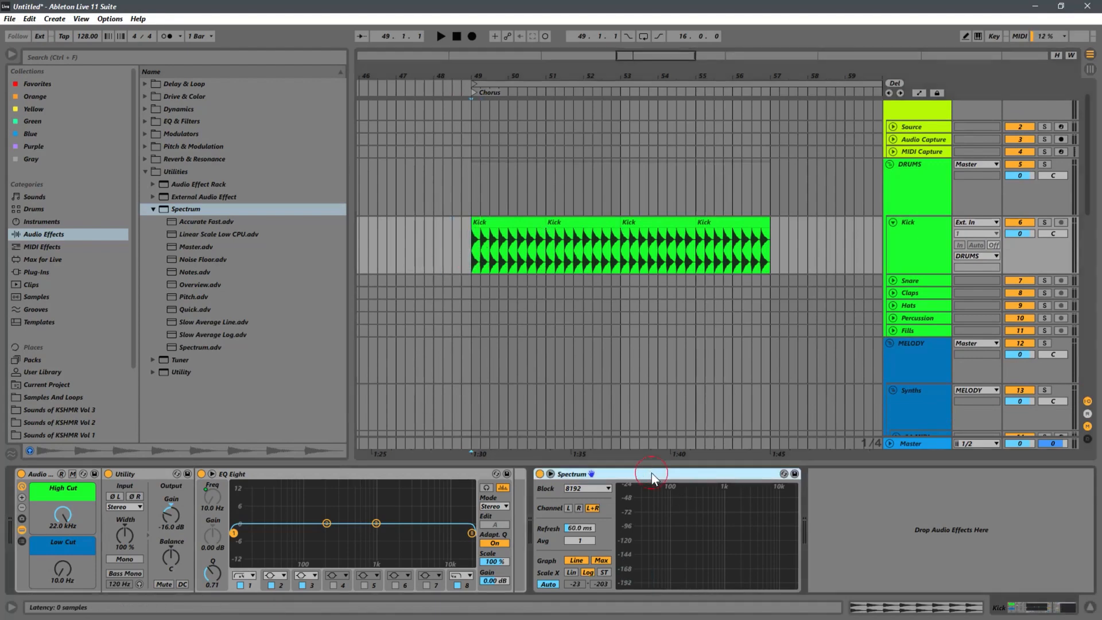
pyautogui.press('Delete')
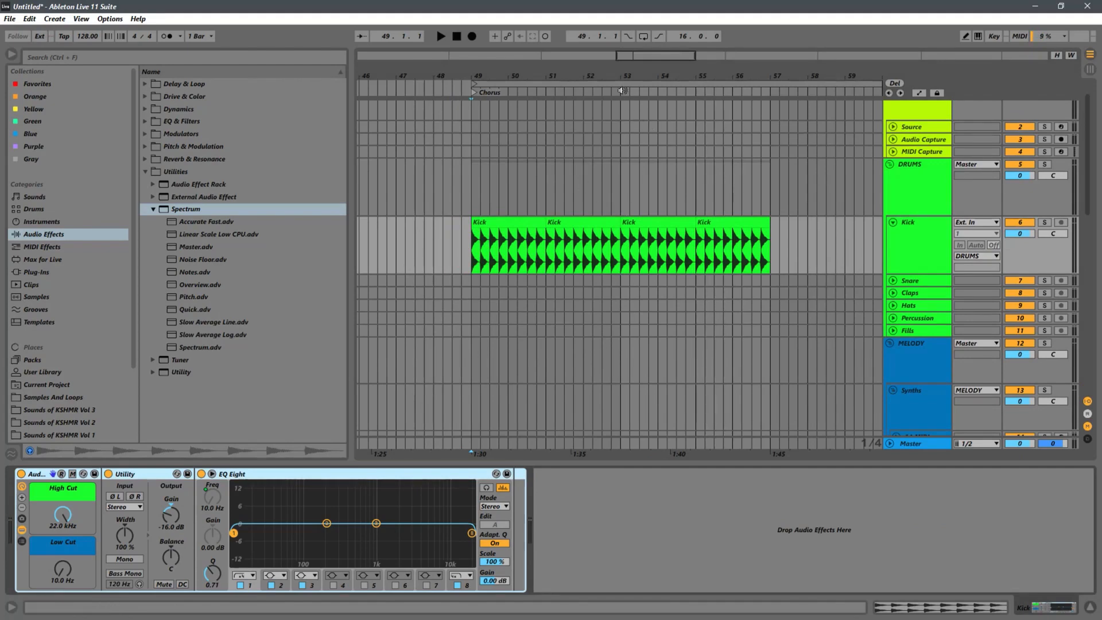
# Step: Trim the last beat off the second and fourth Kick clips so they end at 52.4 and 56.4
pyautogui.moveTo(620, 71); pyautogui.dragTo(622, 89)
pyautogui.click(616, 225)
pyautogui.moveTo(616, 225); pyautogui.dragTo(610, 231)
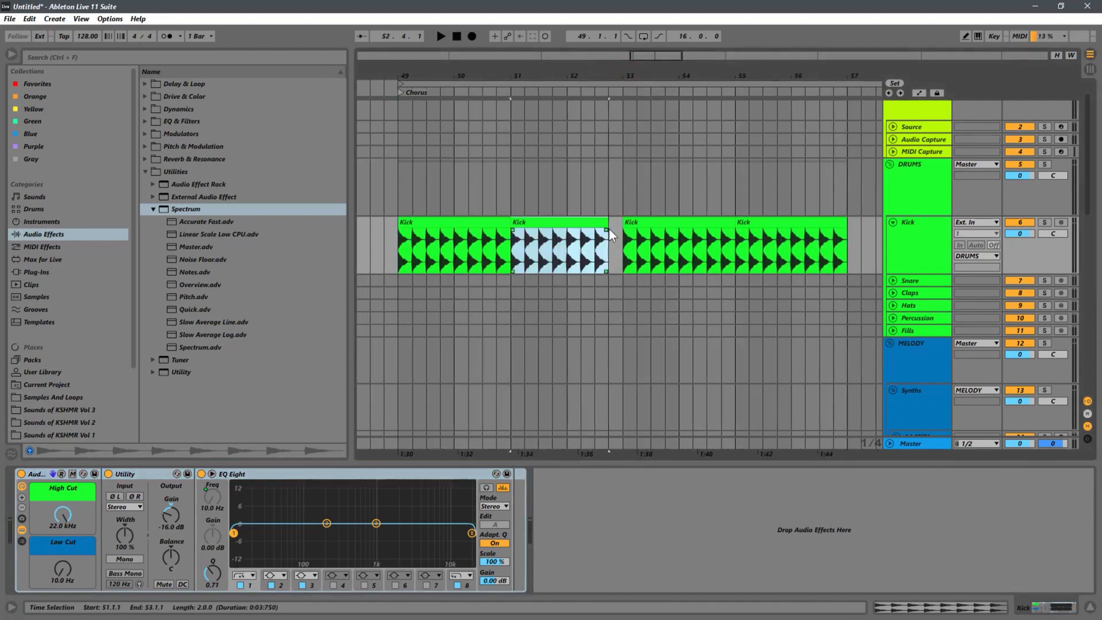
pyautogui.moveTo(846, 229); pyautogui.dragTo(831, 230)
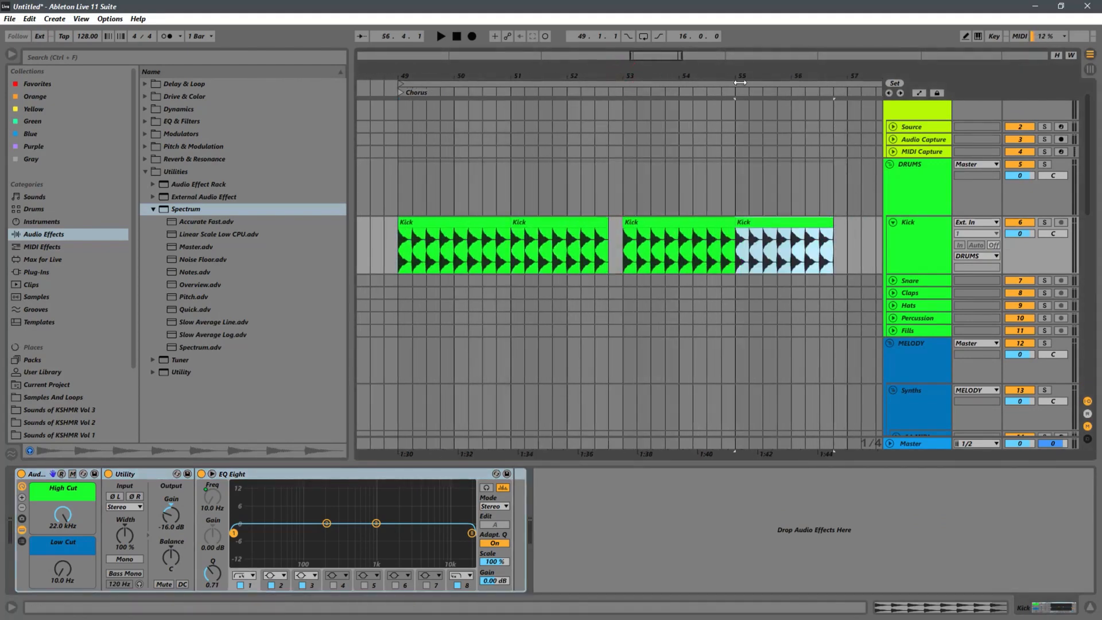
# Step: Duplicate the eight-bar kick pattern from bars 49 to 57 directly after itself on the Kick track
pyautogui.moveTo(731, 71); pyautogui.dragTo(545, 8)
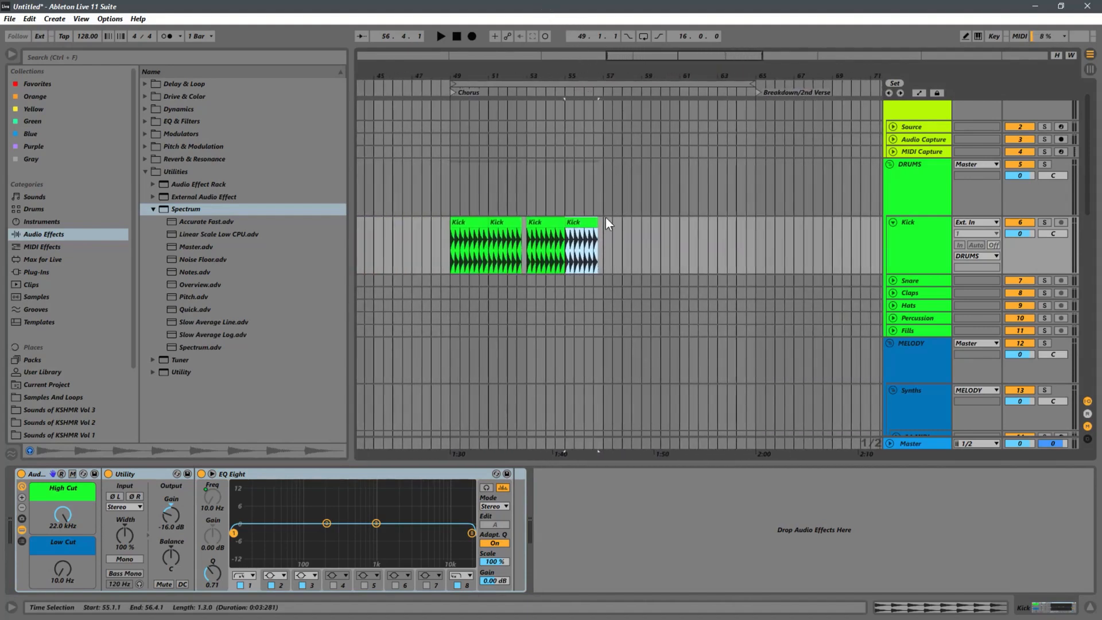
pyautogui.moveTo(605, 221); pyautogui.dragTo(459, 247)
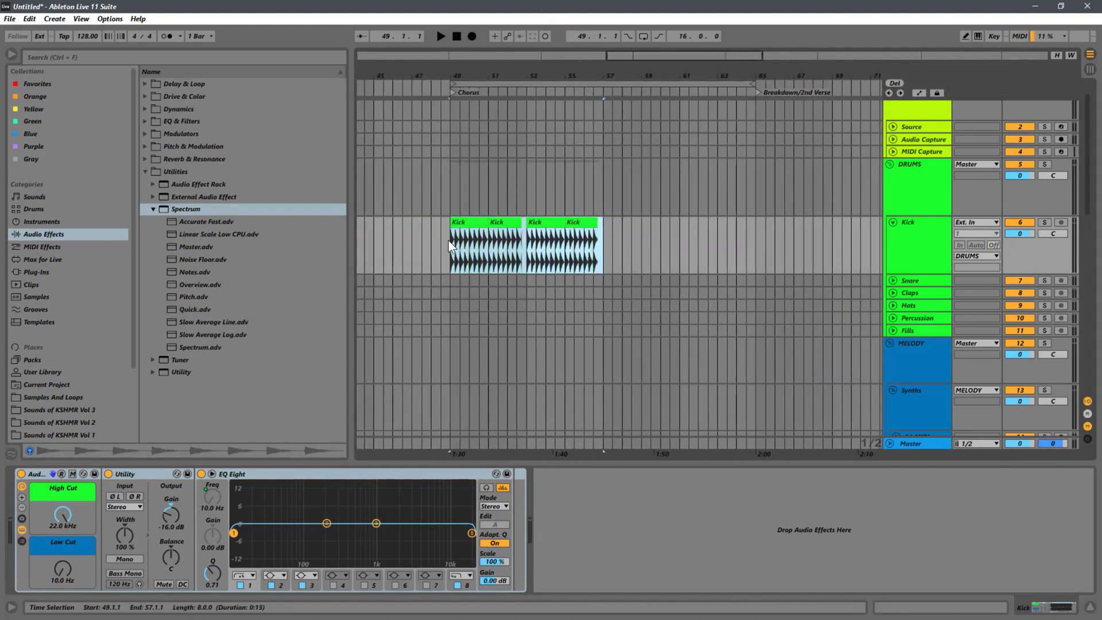
pyautogui.hotkey('ctrl', 'd')
# Step: Play the arranged kick pattern from bar 49 to check it through the first gap
pyautogui.click(445, 250)
pyautogui.press('space')
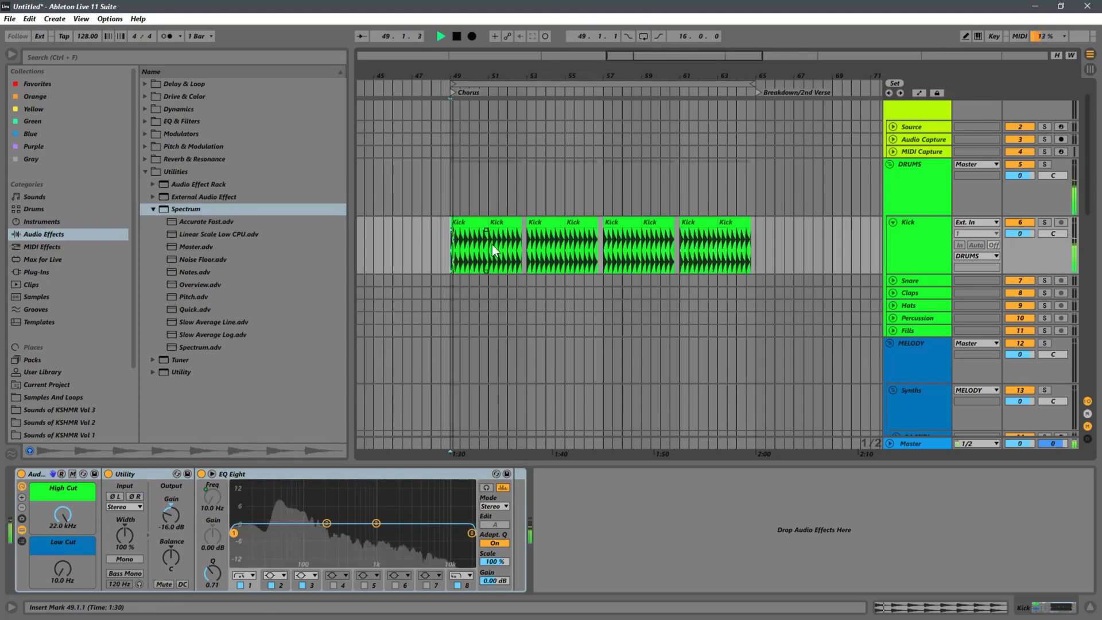
pyautogui.moveTo(463, 81); pyautogui.dragTo(458, 137)
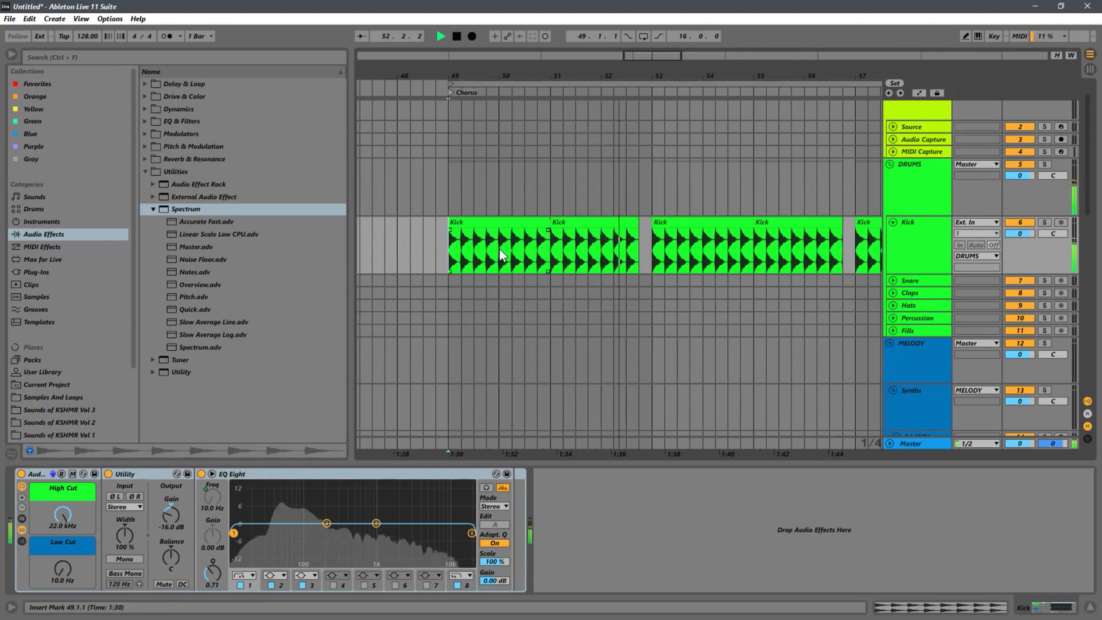
pyautogui.press('space')
# Step: Duplicate the Kick track with its clips and group the two Kick tracks inside DRUMS
pyautogui.click(941, 261)
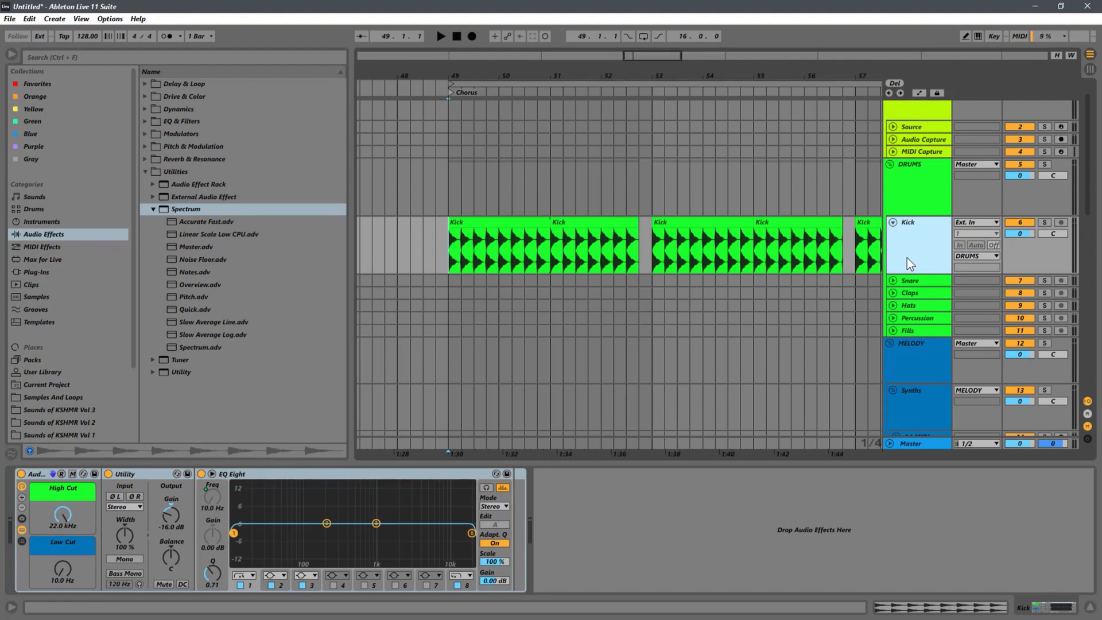
pyautogui.hotkey('ctrl', 'd')
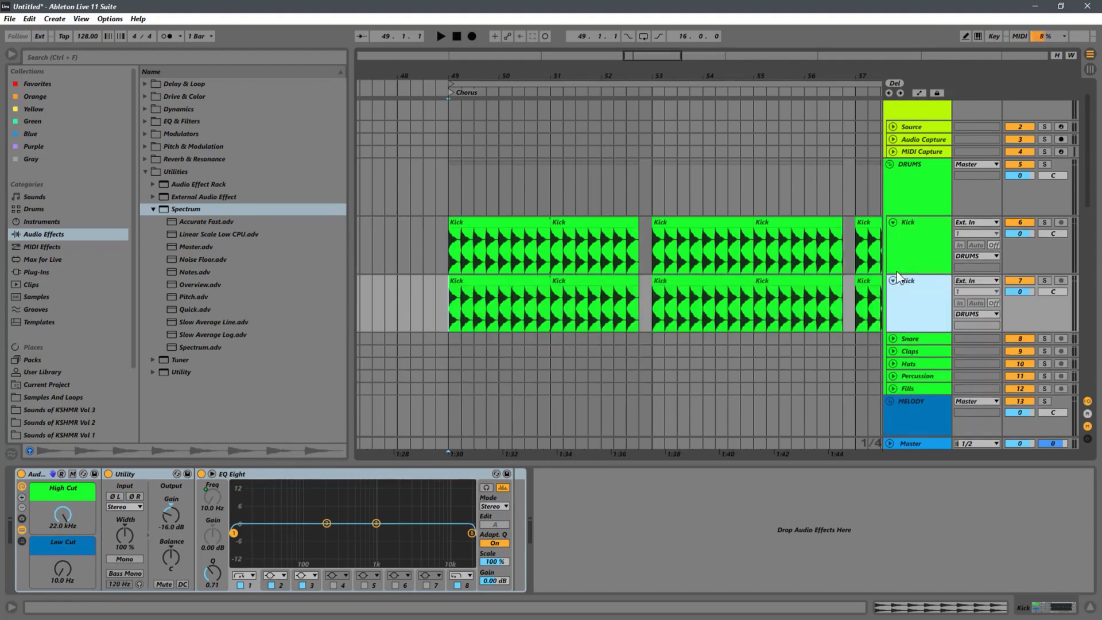
pyautogui.click(924, 235)
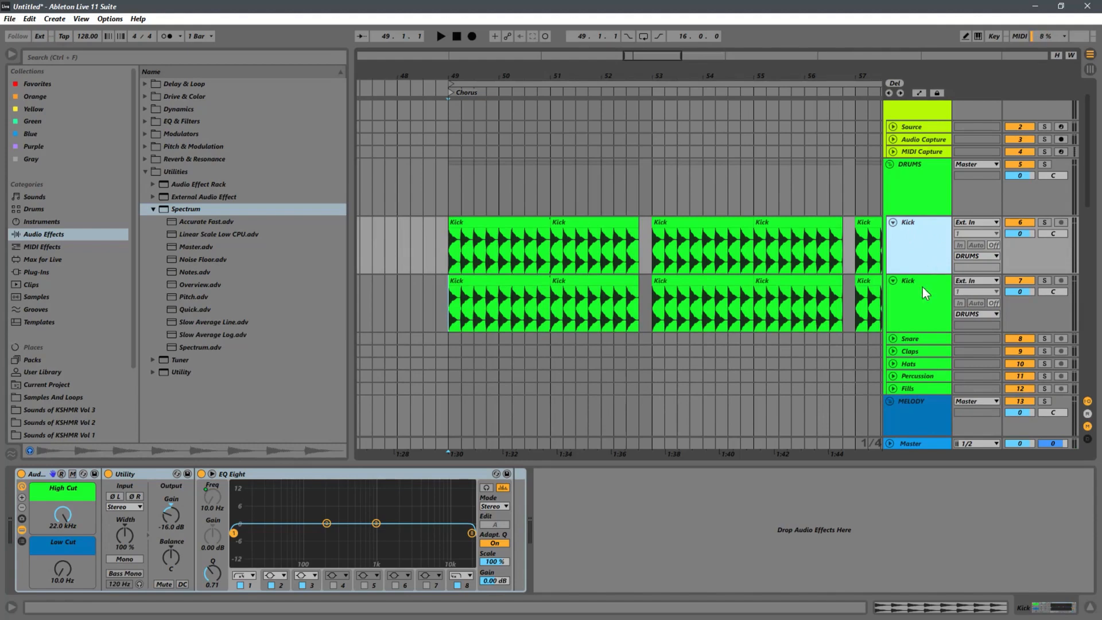
pyautogui.keyDown('shift'); pyautogui.click(909, 301); pyautogui.keyUp('shift')
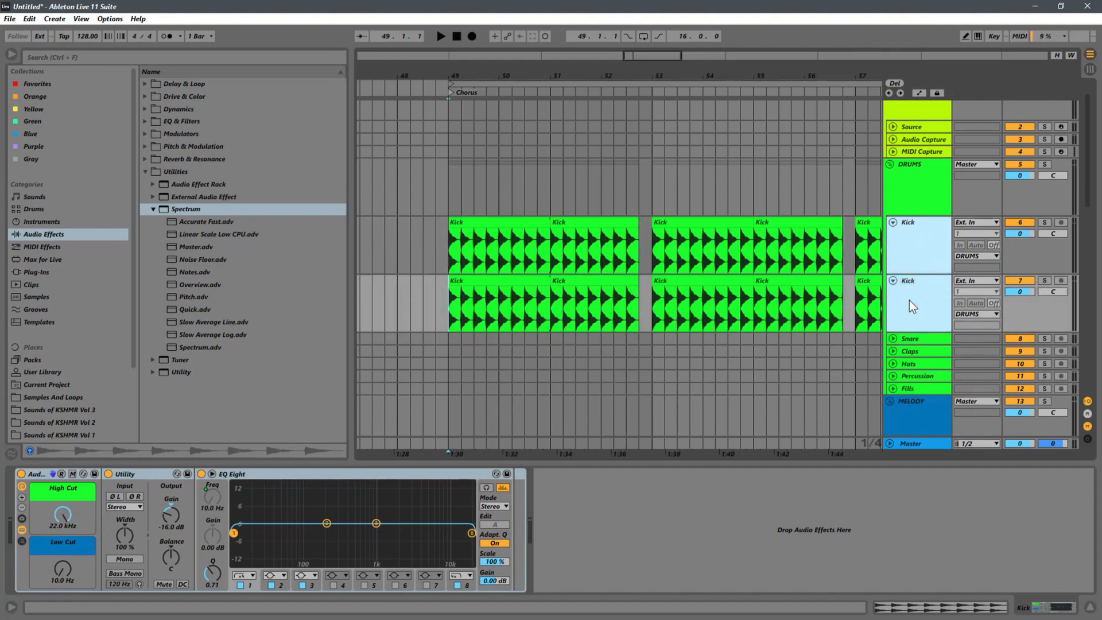
pyautogui.hotkey('ctrl', 'g')
# Step: Rename the new group track as Kick
pyautogui.rightClick(921, 240)
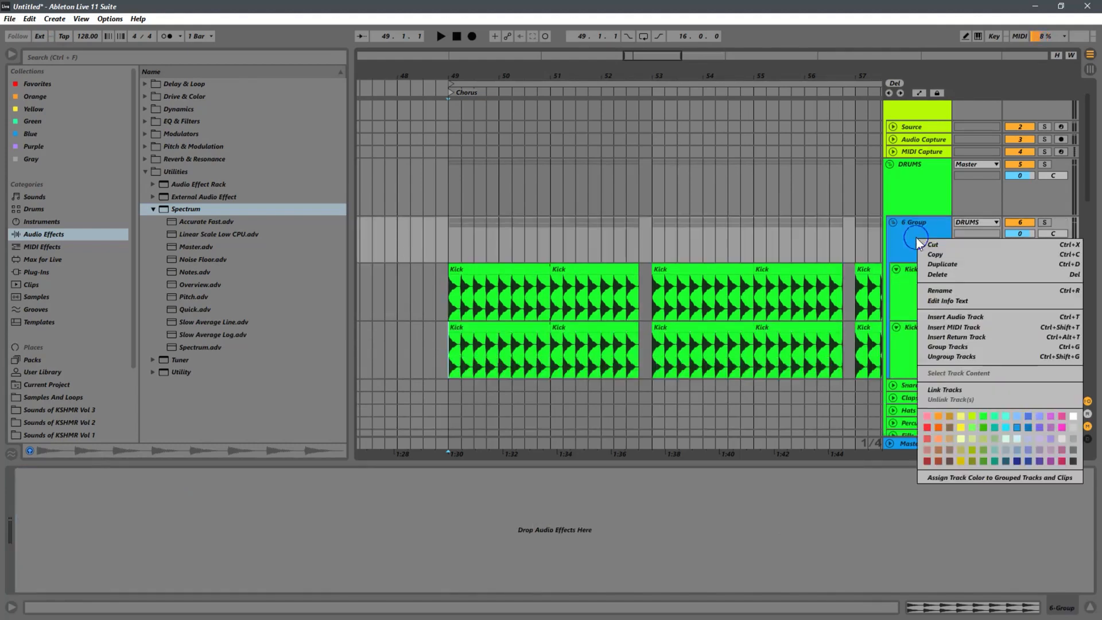
pyautogui.click(940, 291)
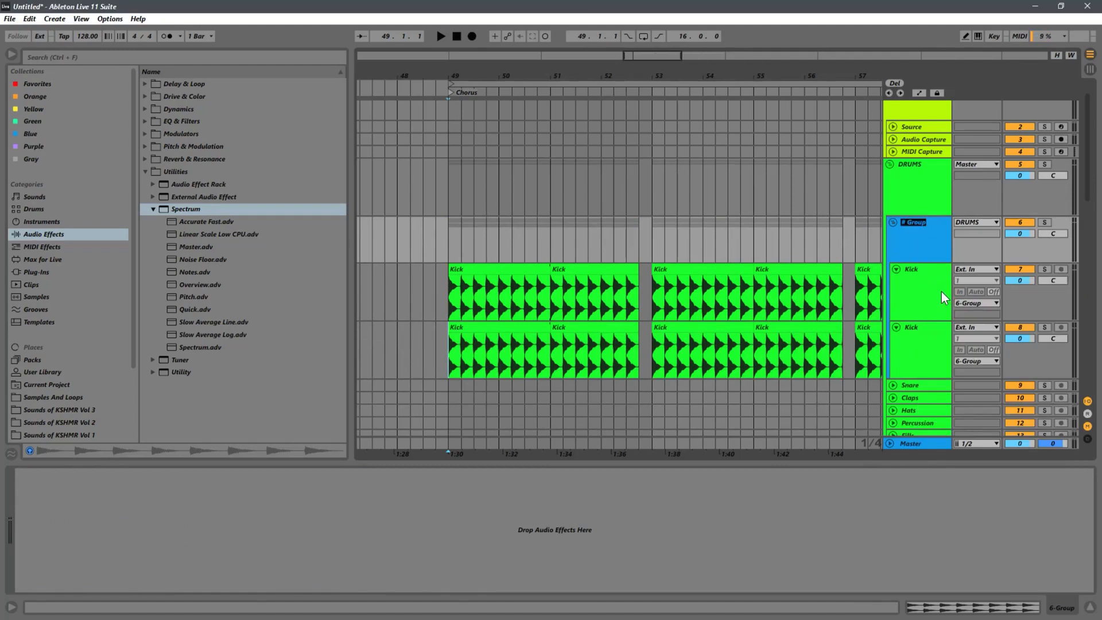
pyautogui.write('Kick')
pyautogui.press('Return')
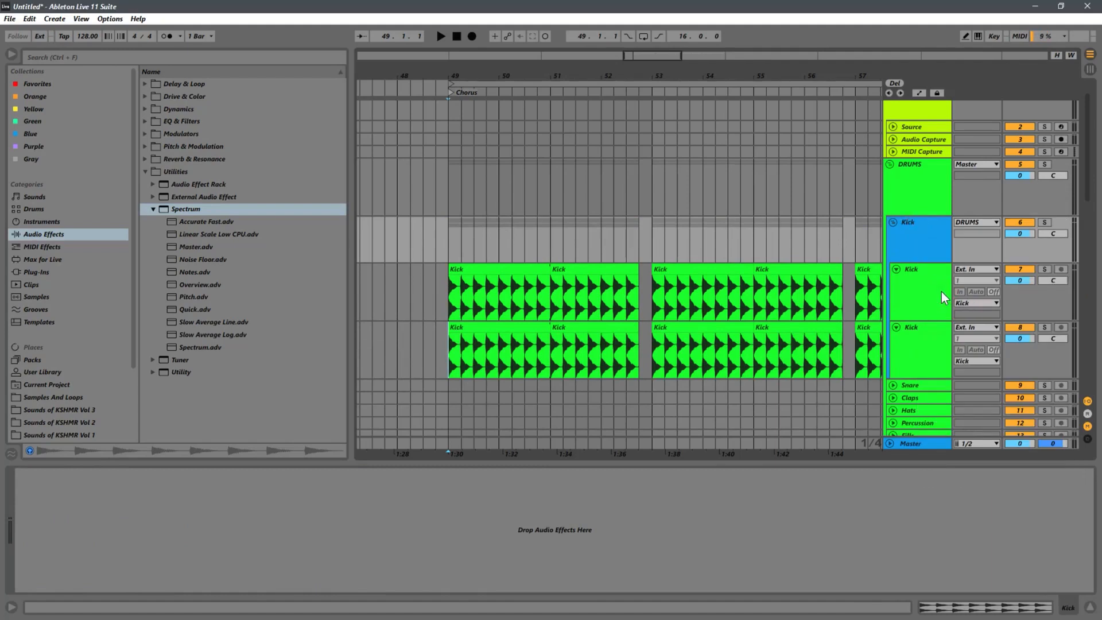
# Step: Assign the Kick group's blue track color to its grouped tracks and clips
pyautogui.rightClick(917, 235)
pyautogui.click(972, 474)
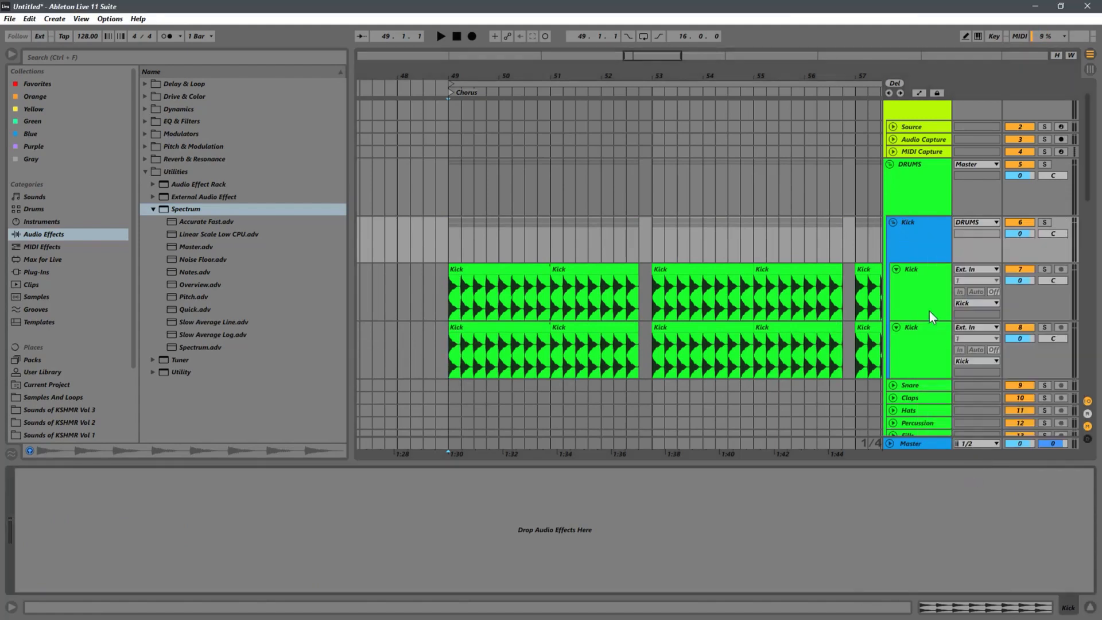
pyautogui.rightClick(928, 256)
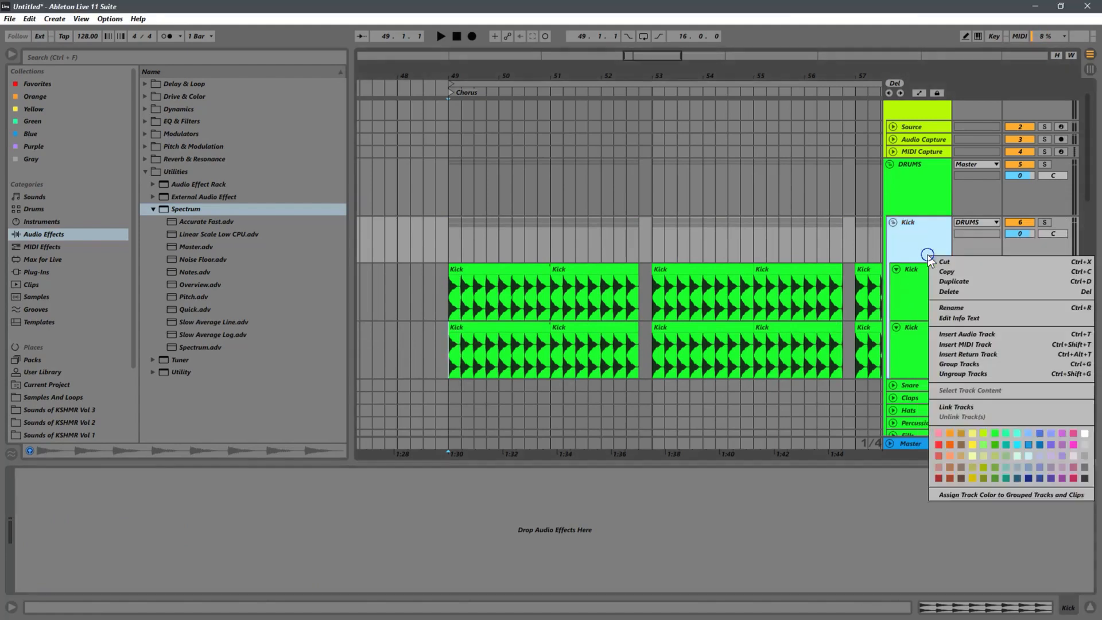
pyautogui.click(972, 495)
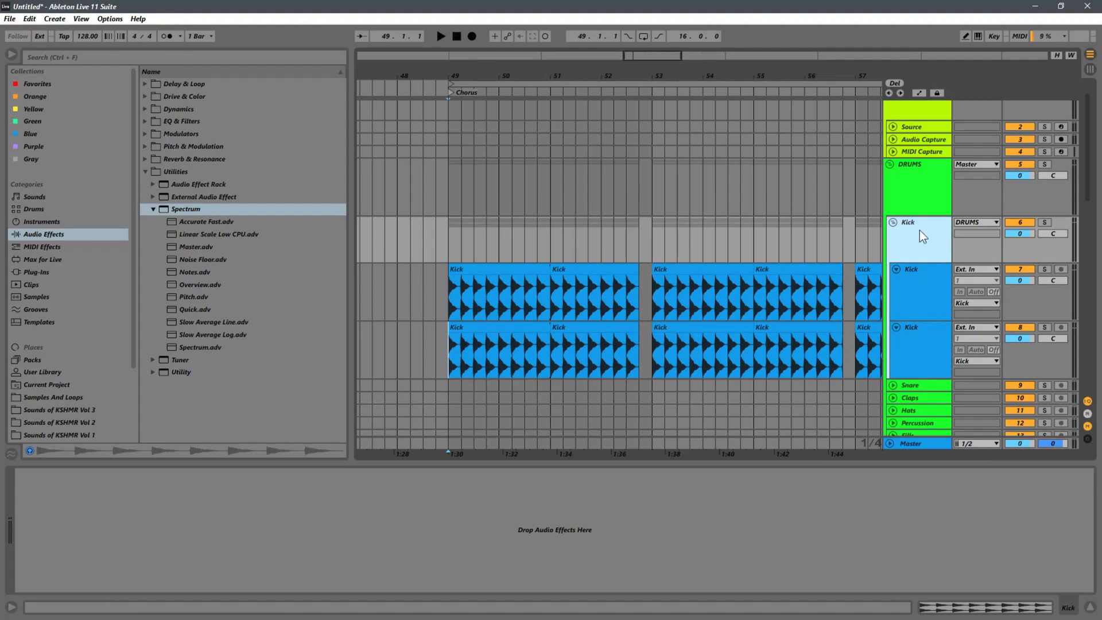
# Step: Assign the DRUMS group's green track color to all its grouped tracks and clips
pyautogui.rightClick(920, 187)
pyautogui.click(946, 427)
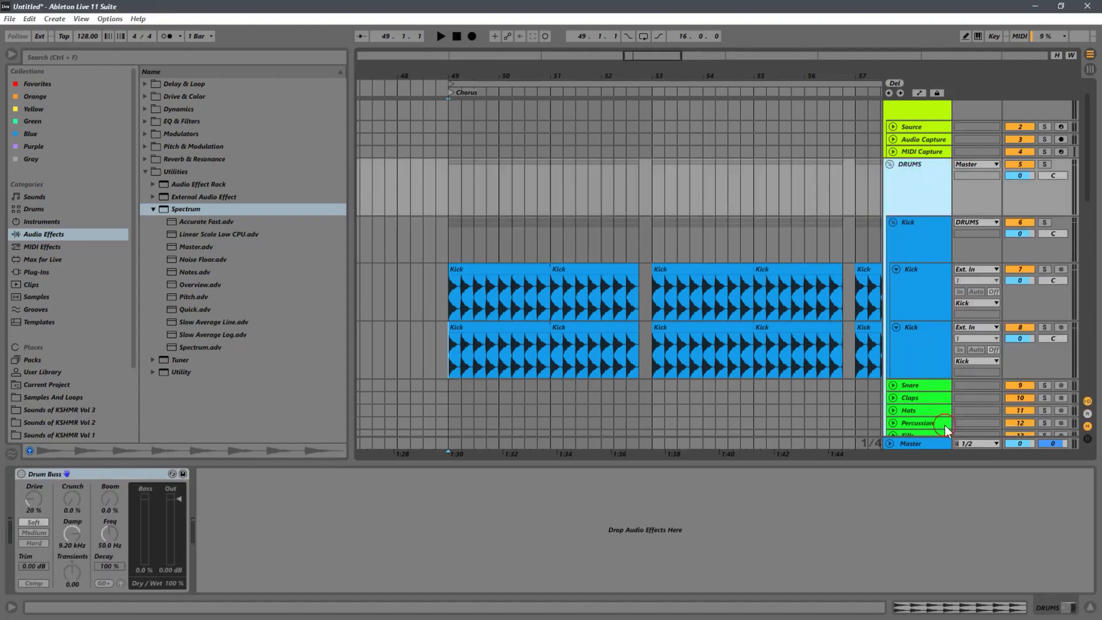
# Step: Rename the first track inside the Kick group as Top Kick
pyautogui.rightClick(915, 286)
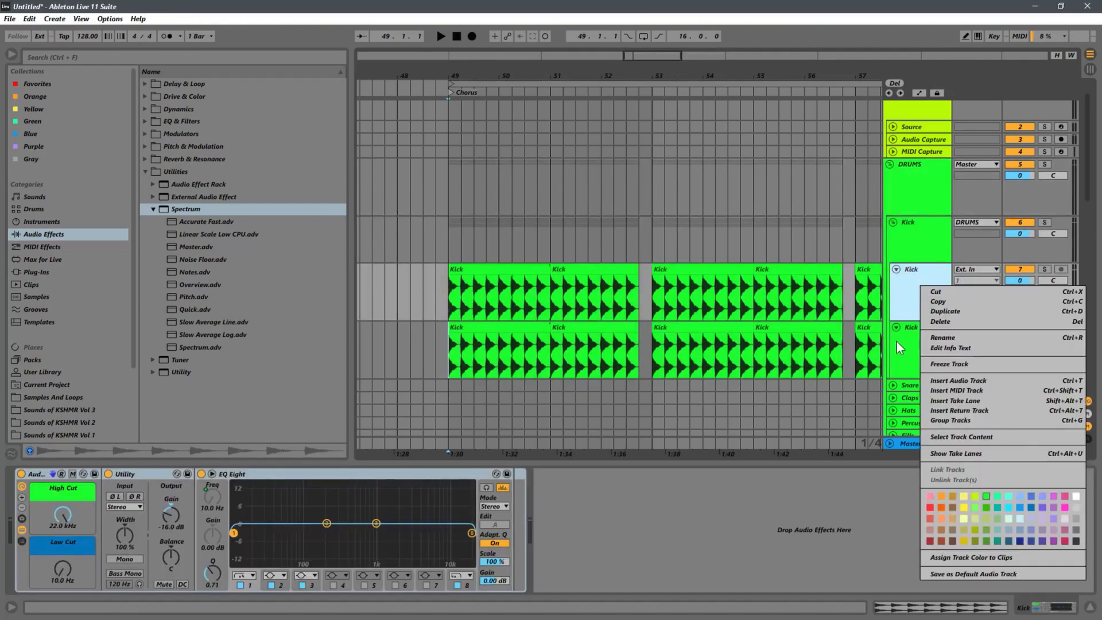
pyautogui.click(929, 342)
pyautogui.click(922, 278)
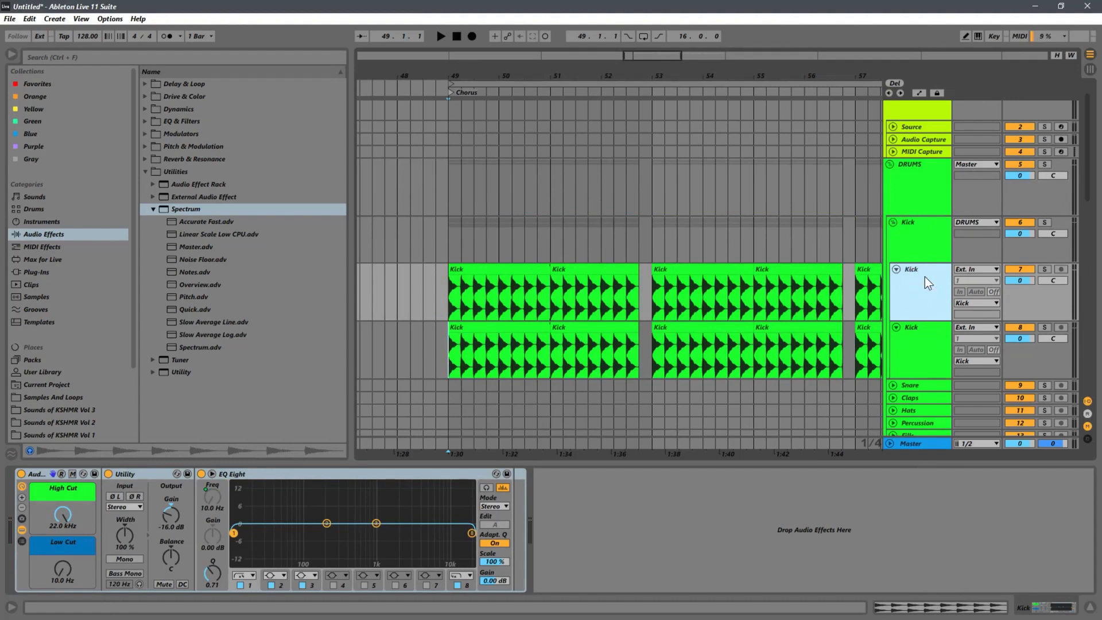
pyautogui.rightClick(928, 282)
pyautogui.click(945, 340)
pyautogui.write('Top Kick')
pyautogui.press('Return')
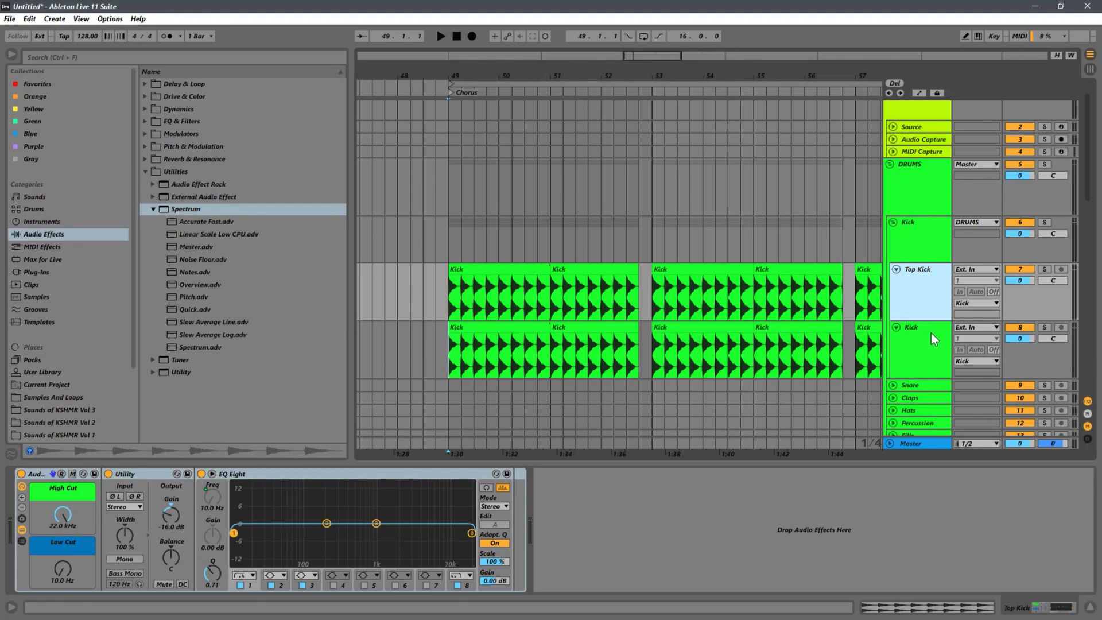
# Step: Rename the second track inside the Kick group as Main Kick
pyautogui.rightClick(930, 332)
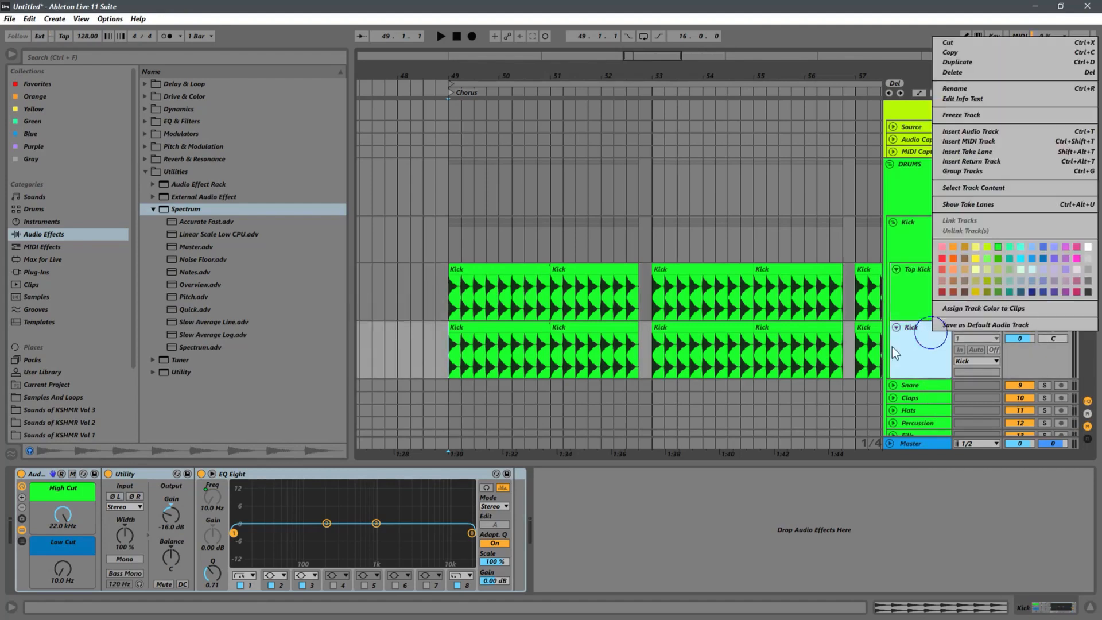
pyautogui.click(952, 90)
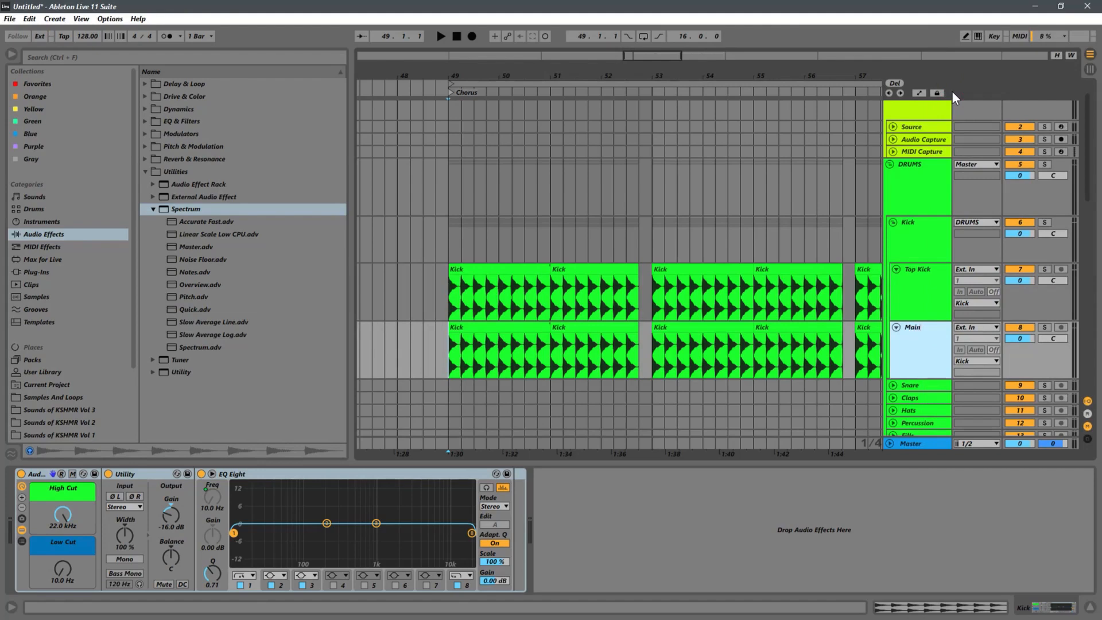
pyautogui.write('Main Kick')
pyautogui.press('Return')
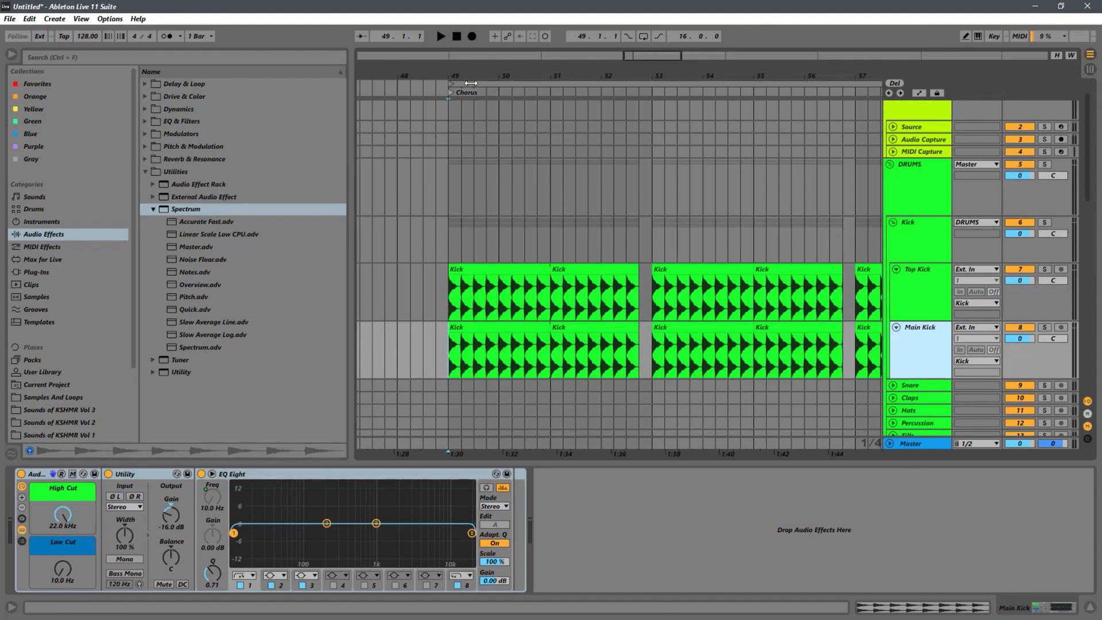
# Step: Trim the first Top Kick clip to a single one-beat hit starting at bar 49
pyautogui.moveTo(448, 72); pyautogui.dragTo(503, 220)
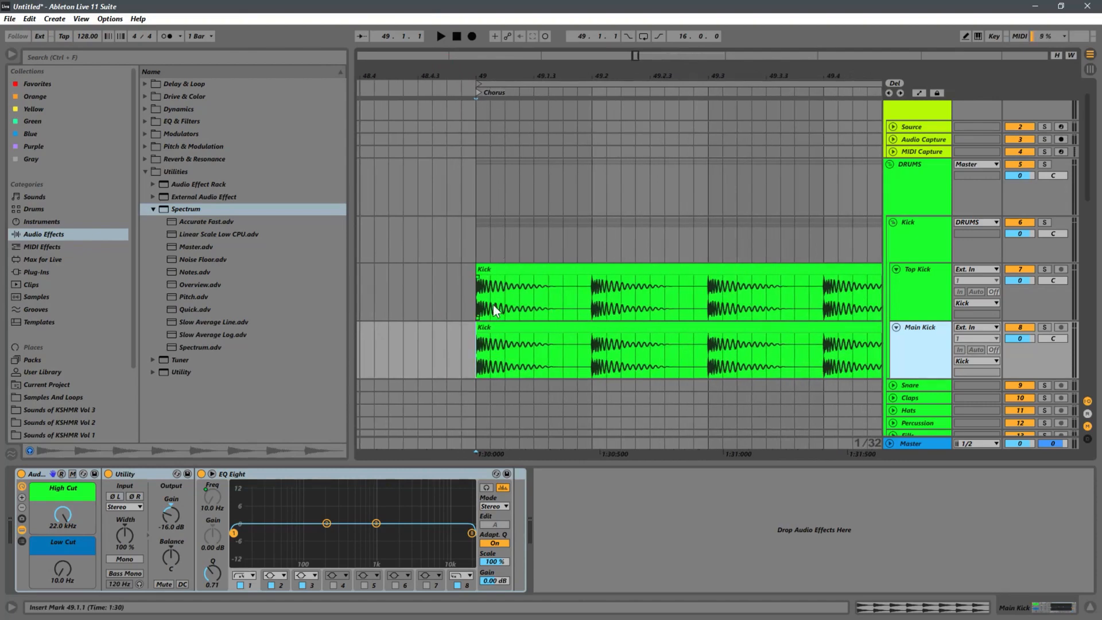
pyautogui.moveTo(629, 76); pyautogui.dragTo(518, 1)
pyautogui.moveTo(812, 76); pyautogui.dragTo(695, 25)
pyautogui.click(618, 265)
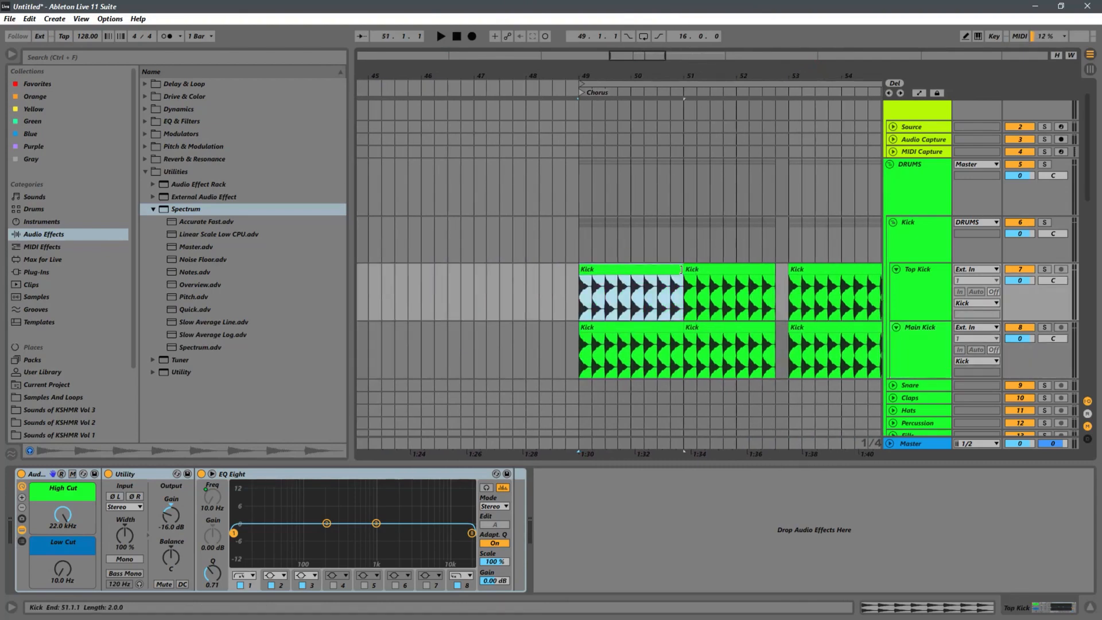
pyautogui.moveTo(680, 269); pyautogui.dragTo(591, 269)
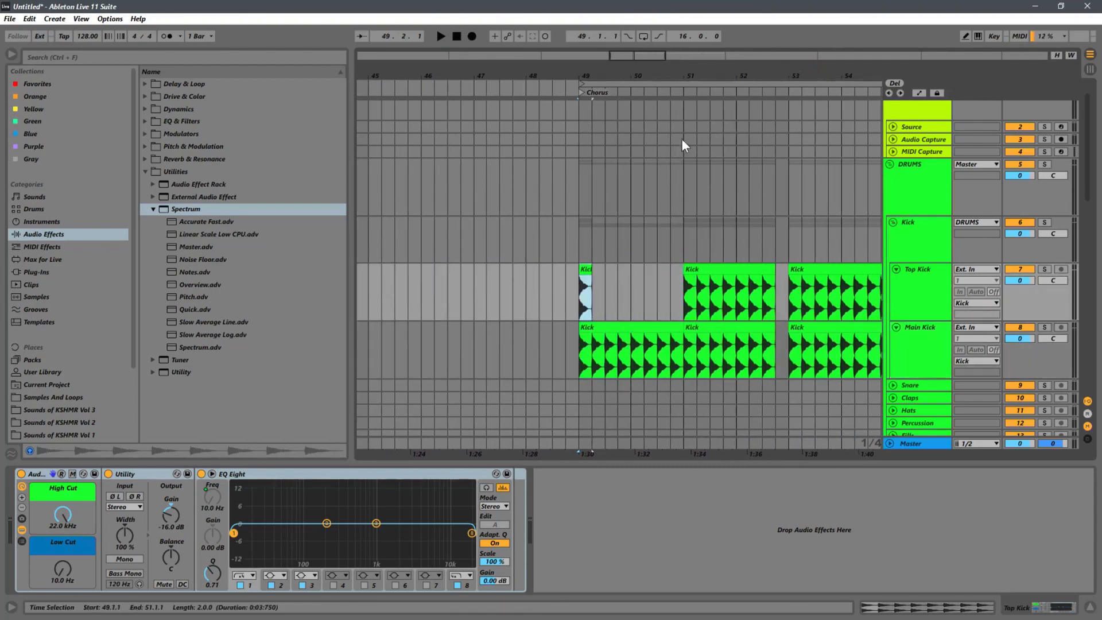
# Step: Shorten the one-beat Top Kick clip to just its opening transient, about 29 ms long
pyautogui.moveTo(584, 77); pyautogui.dragTo(594, 179)
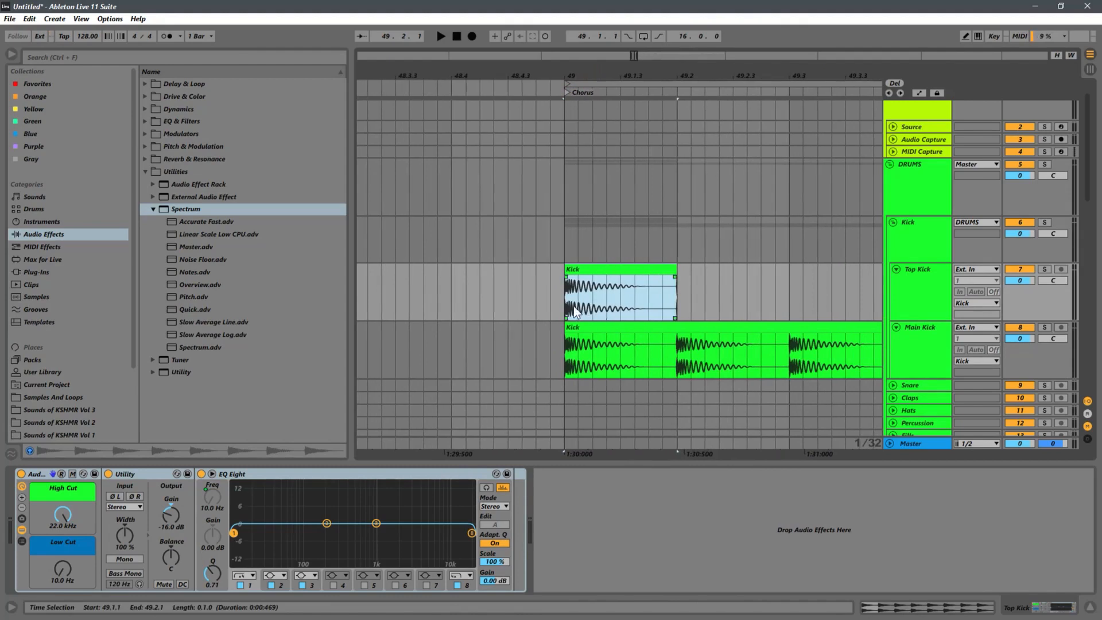
pyautogui.click(553, 301)
pyautogui.click(670, 281)
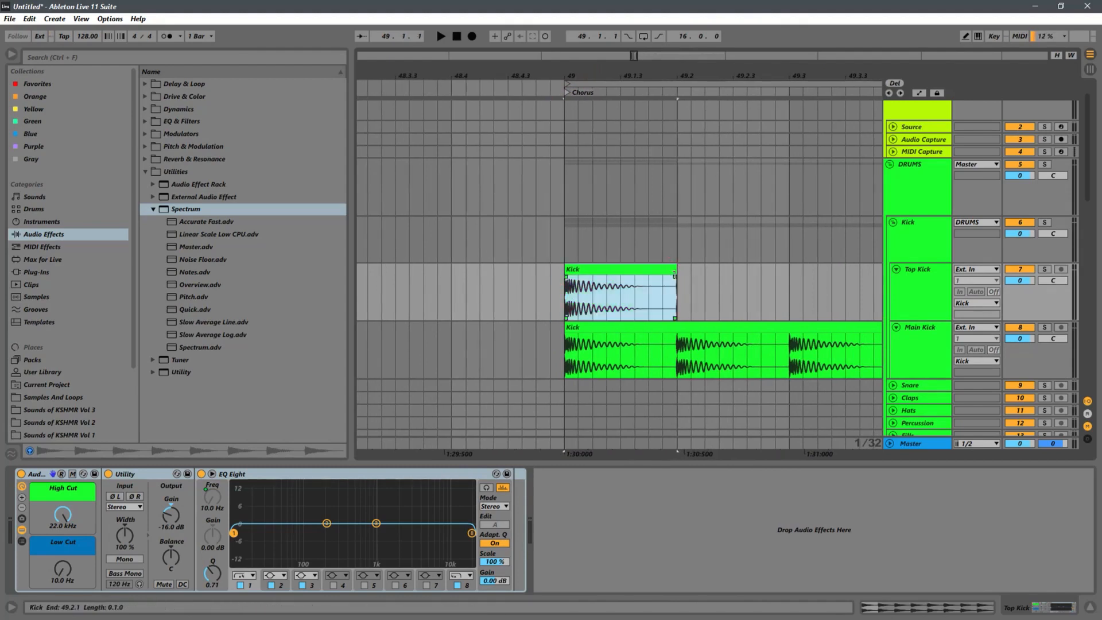
pyautogui.moveTo(676, 277)
pyautogui.mouseDown()
pyautogui.moveTo(646, 277)
pyautogui.moveTo(662, 271)
pyautogui.mouseUp()
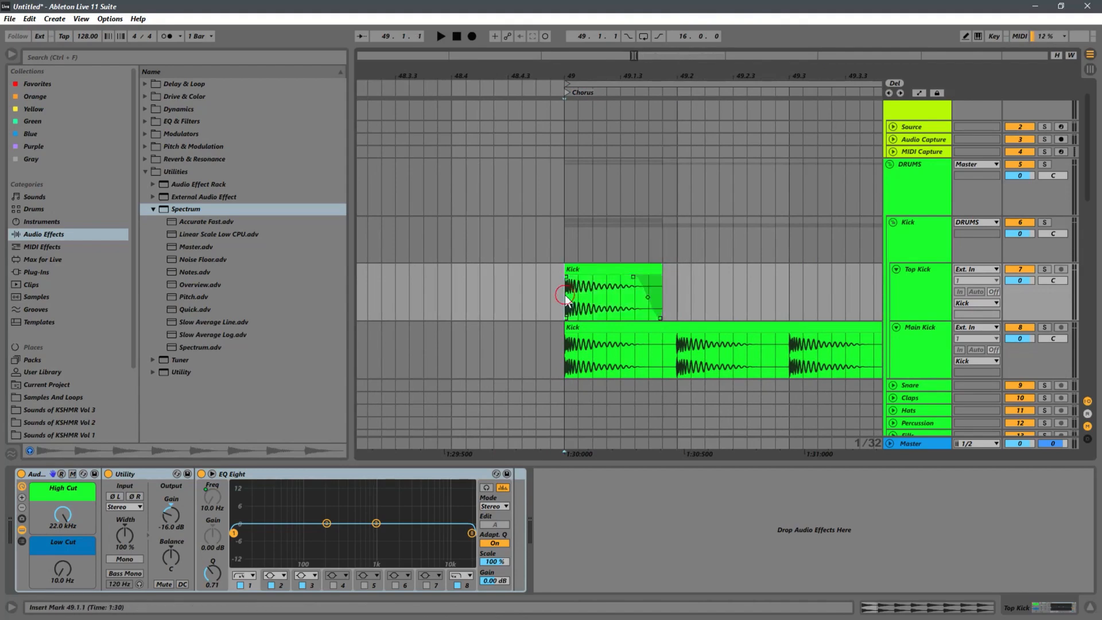
pyautogui.moveTo(590, 75); pyautogui.dragTo(541, 169)
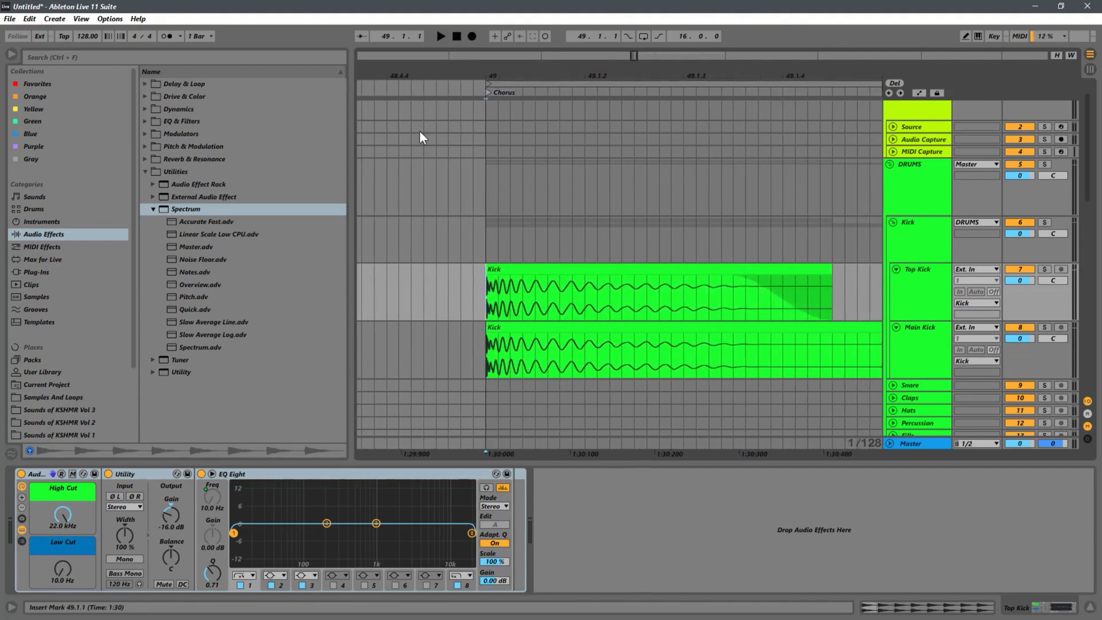
pyautogui.moveTo(725, 74); pyautogui.dragTo(596, 27)
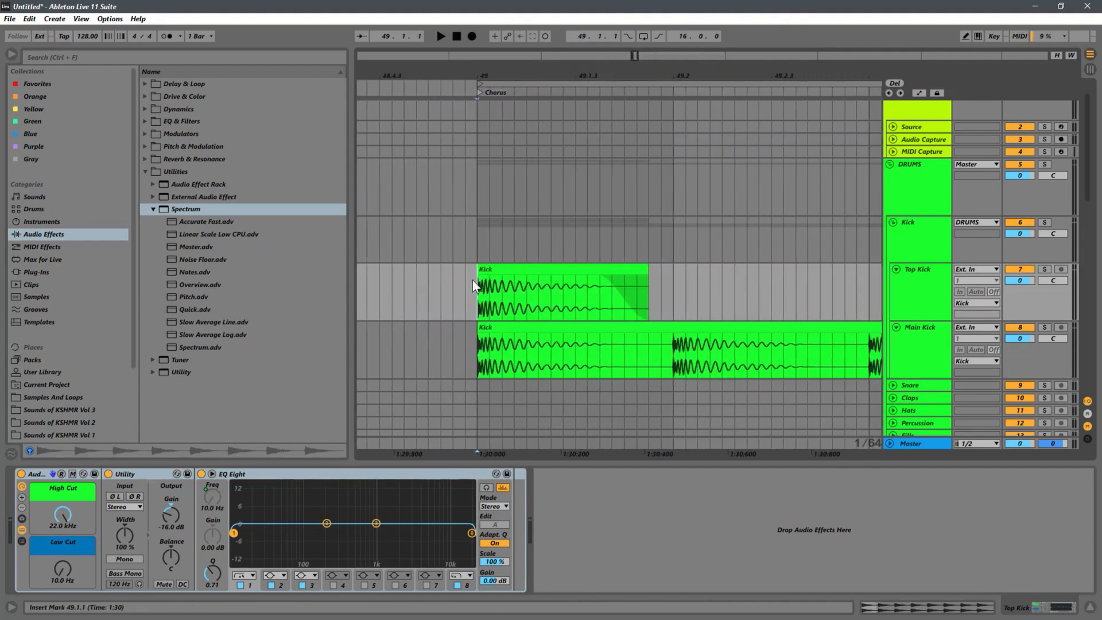
pyautogui.moveTo(646, 270); pyautogui.dragTo(481, 291)
pyautogui.click(480, 291)
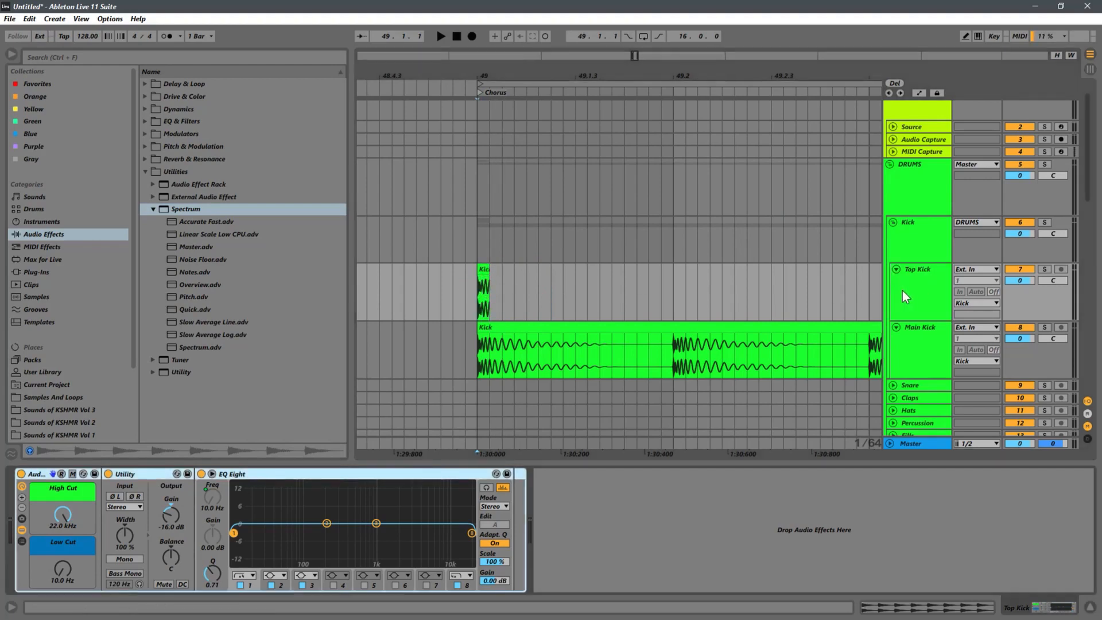
# Step: Add a Compressor from the Dynamics audio effects to the Top Kick track
pyautogui.click(41, 221)
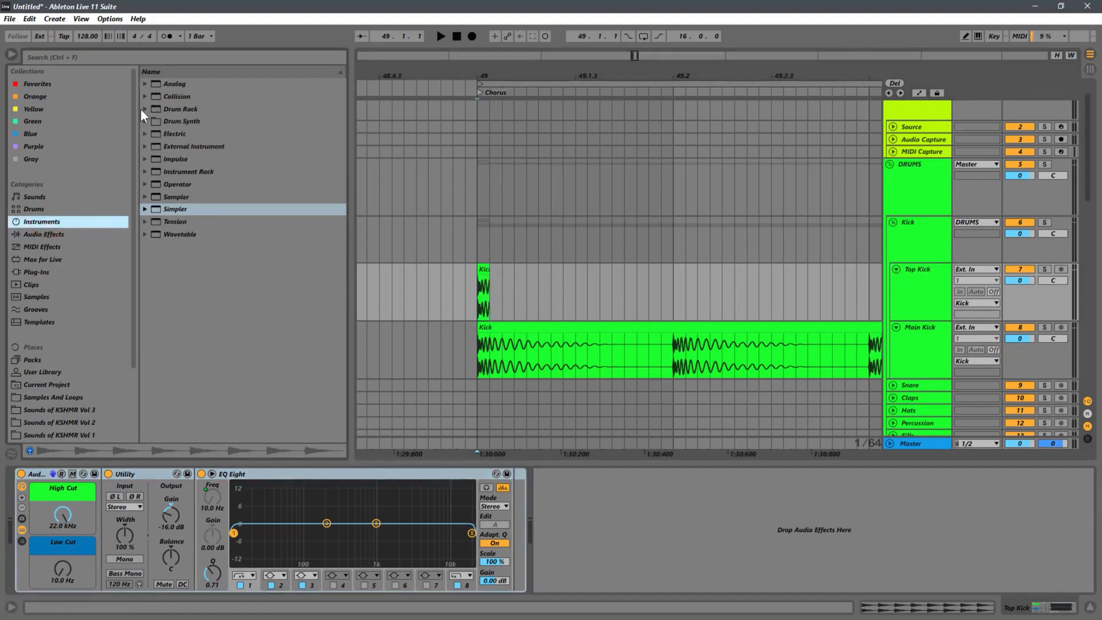
pyautogui.click(51, 234)
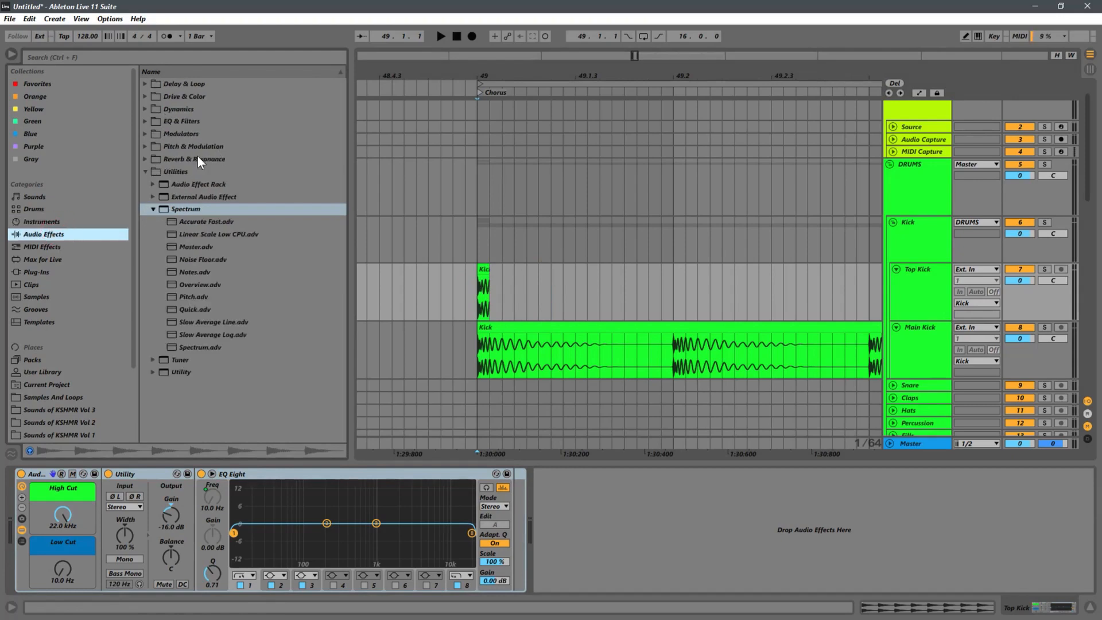
pyautogui.click(146, 170)
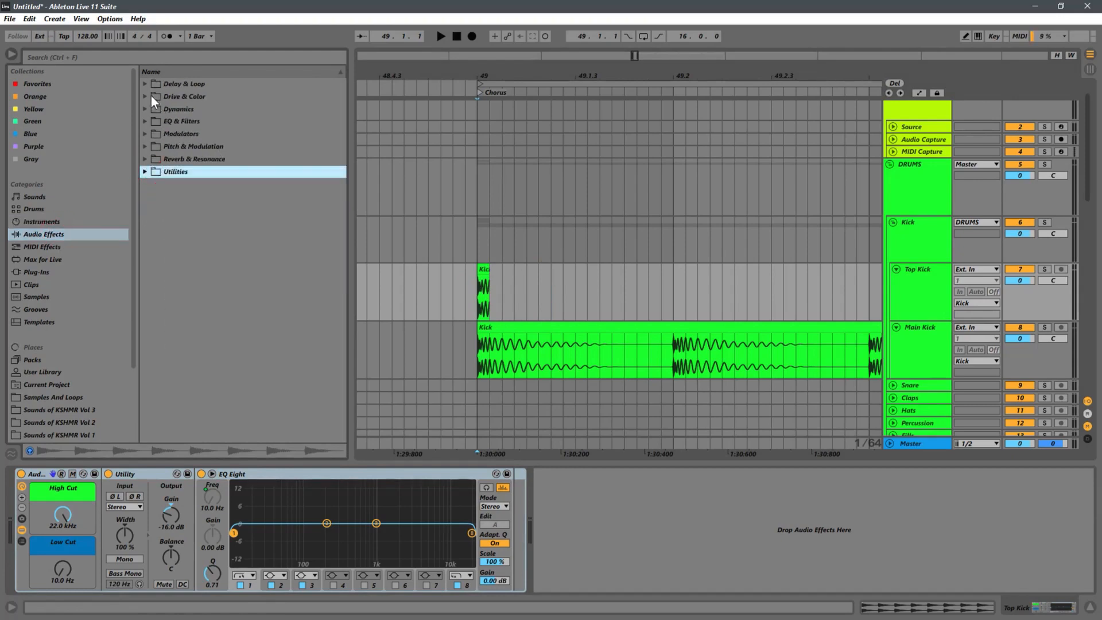
pyautogui.click(144, 121)
pyautogui.click(144, 111)
pyautogui.moveTo(162, 120); pyautogui.dragTo(542, 294)
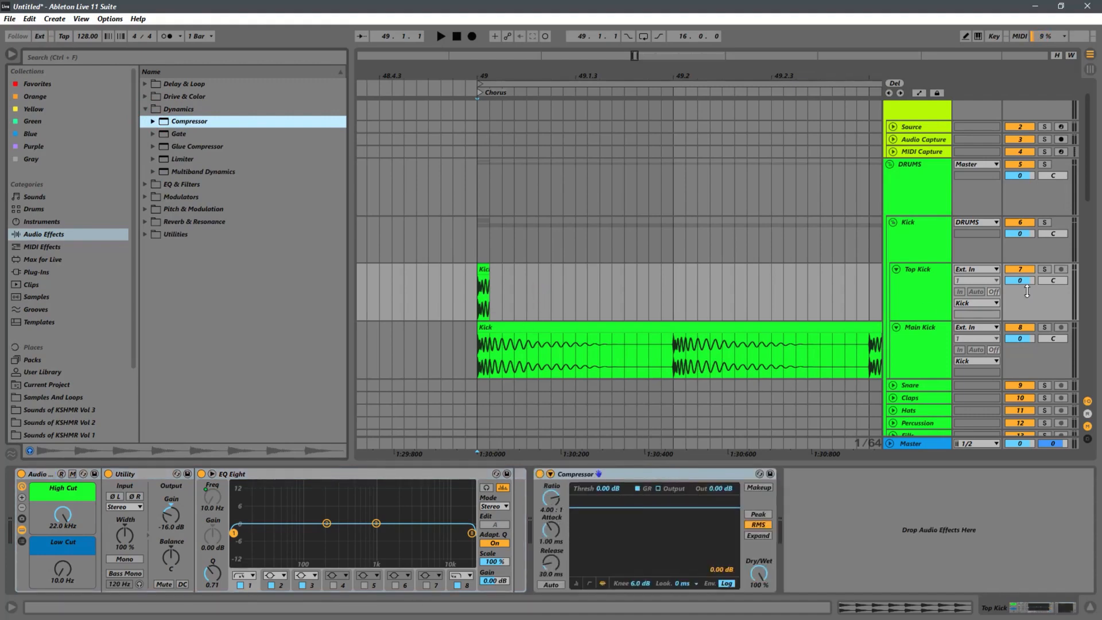
# Step: Solo the Top Kick track and set its Compressor ratio to inf : 1
pyautogui.click(1045, 268)
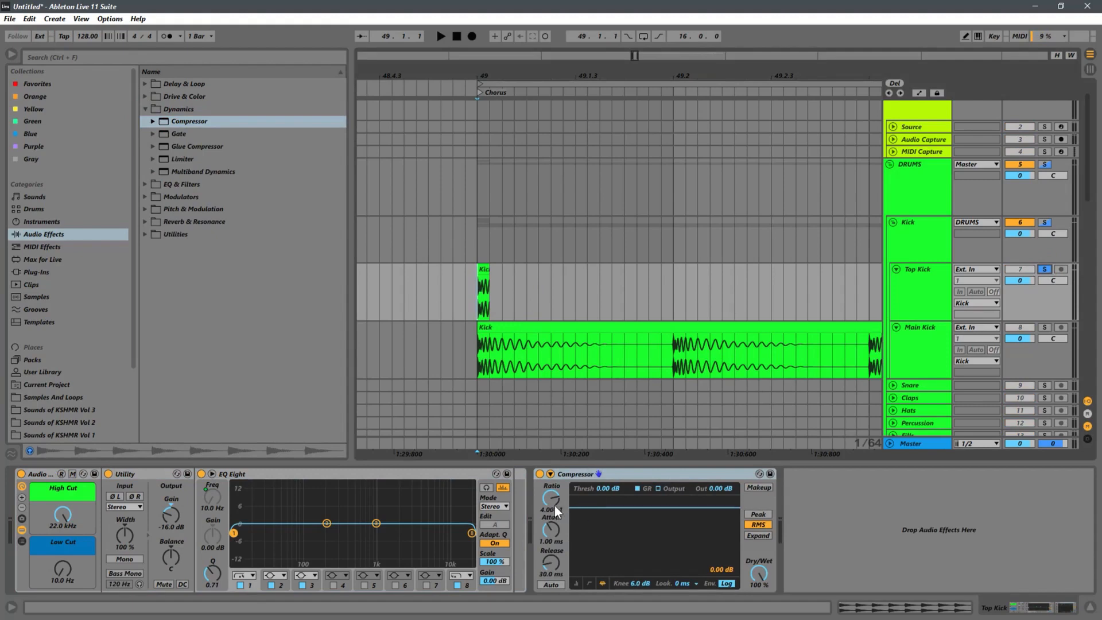
pyautogui.moveTo(555, 506); pyautogui.dragTo(572, 464)
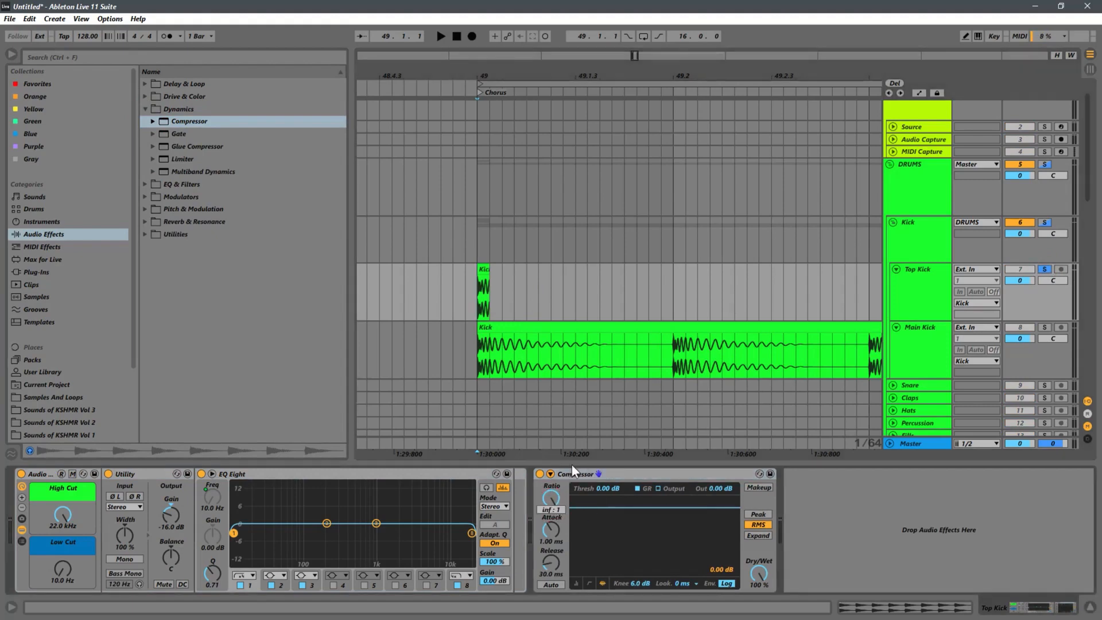
# Step: Delete the remaining untrimmed kick clips after the first hit on the Top Kick track
pyautogui.click(483, 290)
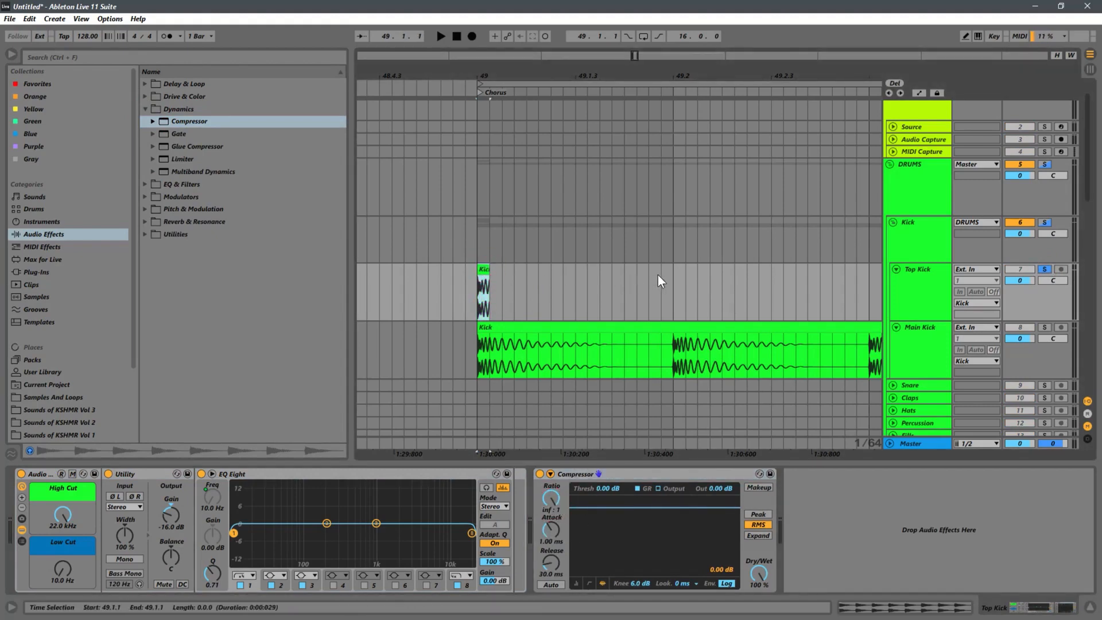
pyautogui.moveTo(669, 275); pyautogui.dragTo(479, 274)
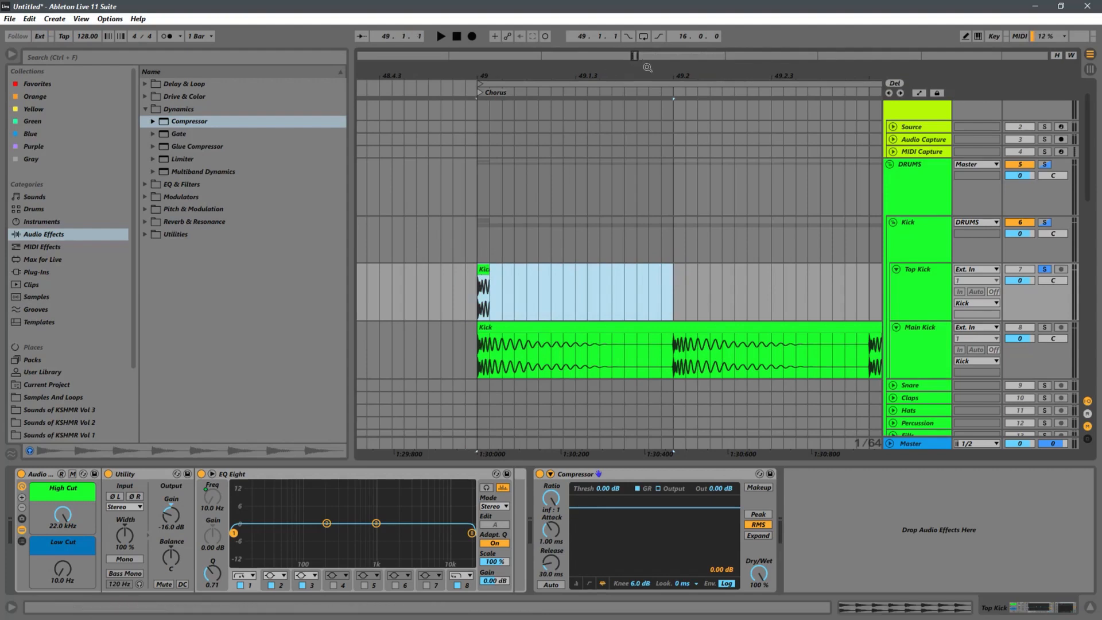
pyautogui.moveTo(647, 67); pyautogui.dragTo(458, 5)
pyautogui.moveTo(680, 76); pyautogui.dragTo(554, 3)
pyautogui.moveTo(735, 72); pyautogui.dragTo(594, 5)
pyautogui.moveTo(876, 291); pyautogui.dragTo(561, 274)
pyautogui.press('Delete')
# Step: Duplicate the one-beat Top Kick segment from 49.1.1 repeatedly along the chorus, ending at 64.4.1
pyautogui.moveTo(528, 80); pyautogui.dragTo(468, 284)
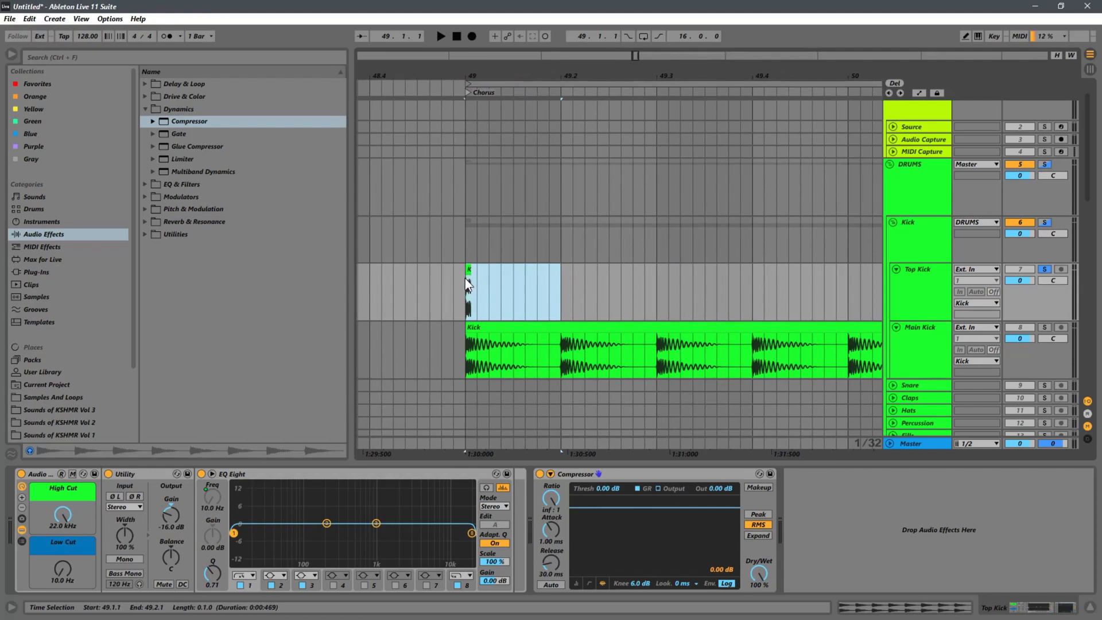
pyautogui.hotkey('ctrl', 'd')
pyautogui.hotkey('ctrl', 'd')
pyautogui.hotkey('ctrl', 'd')
pyautogui.hotkey('ctrl', 'd')
pyautogui.hotkey('ctrl', 'd')
pyautogui.hotkey('ctrl', 'd')
pyautogui.hotkey('ctrl', 'd')
pyautogui.hotkey('ctrl', 'd')
pyautogui.hotkey('ctrl', 'd')
pyautogui.hotkey('ctrl', 'd')
pyautogui.hotkey('ctrl', 'd')
pyautogui.hotkey('ctrl', 'd')
pyautogui.hotkey('ctrl', 'd')
pyautogui.hotkey('ctrl', 'd')
pyautogui.hotkey('ctrl', 'd')
pyautogui.hotkey('ctrl', 'd')
pyautogui.hotkey('ctrl', 'd')
pyautogui.hotkey('ctrl', 'd')
pyautogui.hotkey('ctrl', 'd')
pyautogui.hotkey('ctrl', 'd')
pyautogui.hotkey('ctrl', 'd')
pyautogui.hotkey('ctrl', 'd')
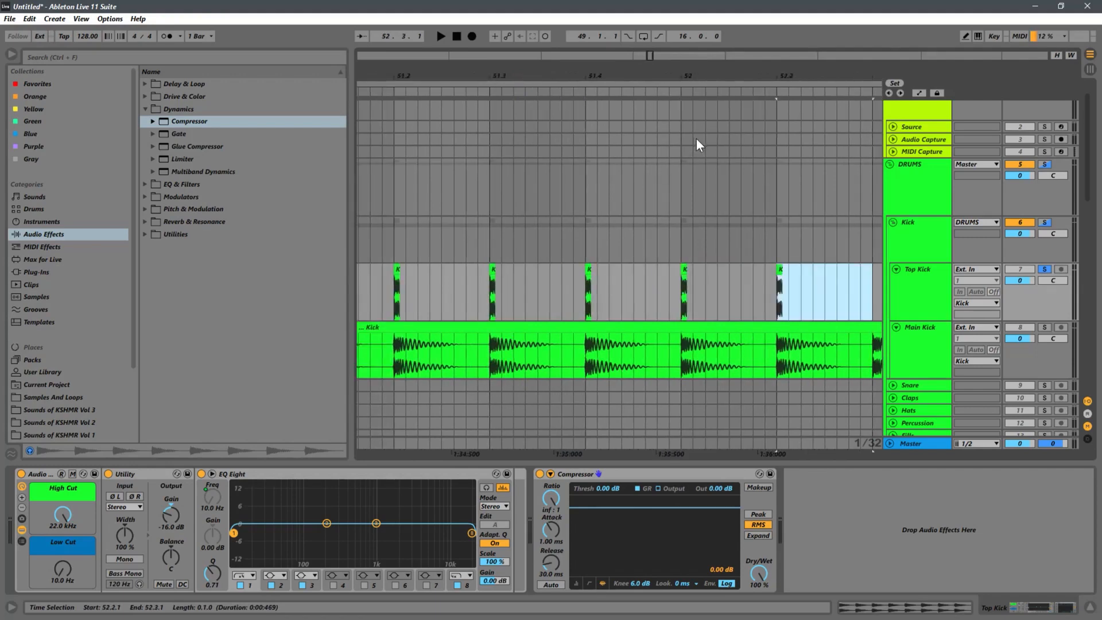
pyautogui.hotkey('ctrl', 'd')
pyautogui.hotkey('ctrl', 'd')
pyautogui.hotkey('ctrl', 'd')
pyautogui.hotkey('ctrl', 'd')
pyautogui.hotkey('ctrl', 'd')
pyautogui.hotkey('ctrl', 'd')
pyautogui.hotkey('ctrl', 'd')
pyautogui.hotkey('ctrl', 'd')
pyautogui.hotkey('ctrl', 'd')
pyautogui.hotkey('ctrl', 'd')
pyautogui.hotkey('ctrl', 'd')
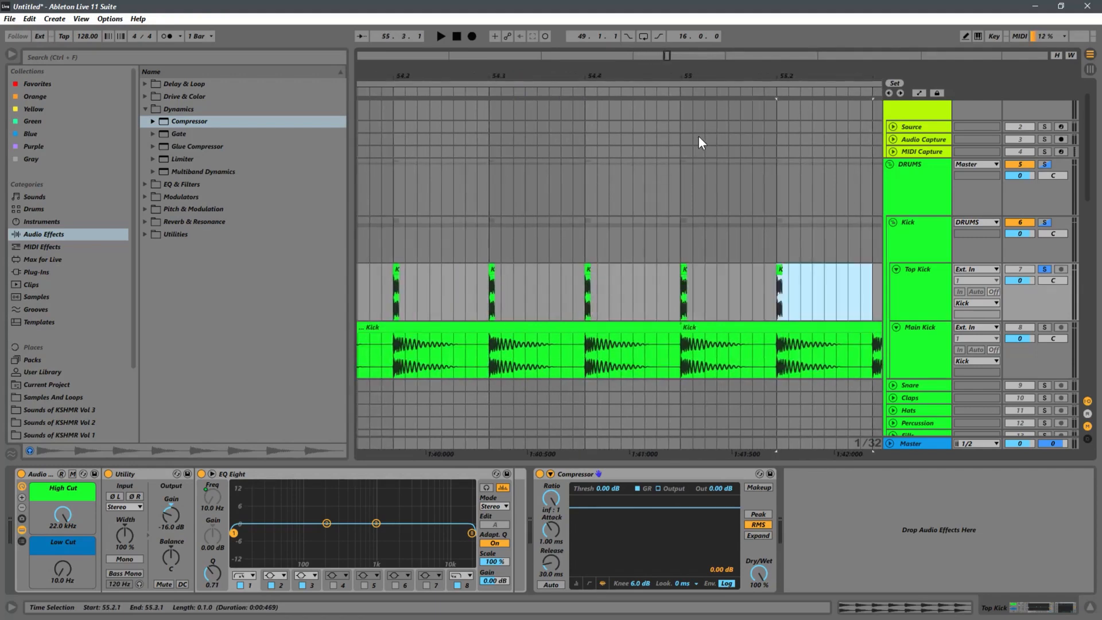
pyautogui.hotkey('ctrl', 'd')
pyautogui.hotkey('ctrl', 'd')
pyautogui.hotkey('ctrl', 'd')
pyautogui.hotkey('ctrl', 'd')
pyautogui.hotkey('ctrl', 'd')
pyautogui.hotkey('ctrl', 'd')
pyautogui.hotkey('ctrl', 'd')
pyautogui.hotkey('ctrl', 'd')
pyautogui.hotkey('ctrl', 'd')
pyautogui.hotkey('ctrl', 'd')
pyautogui.hotkey('ctrl', 'd')
pyautogui.hotkey('ctrl', 'd')
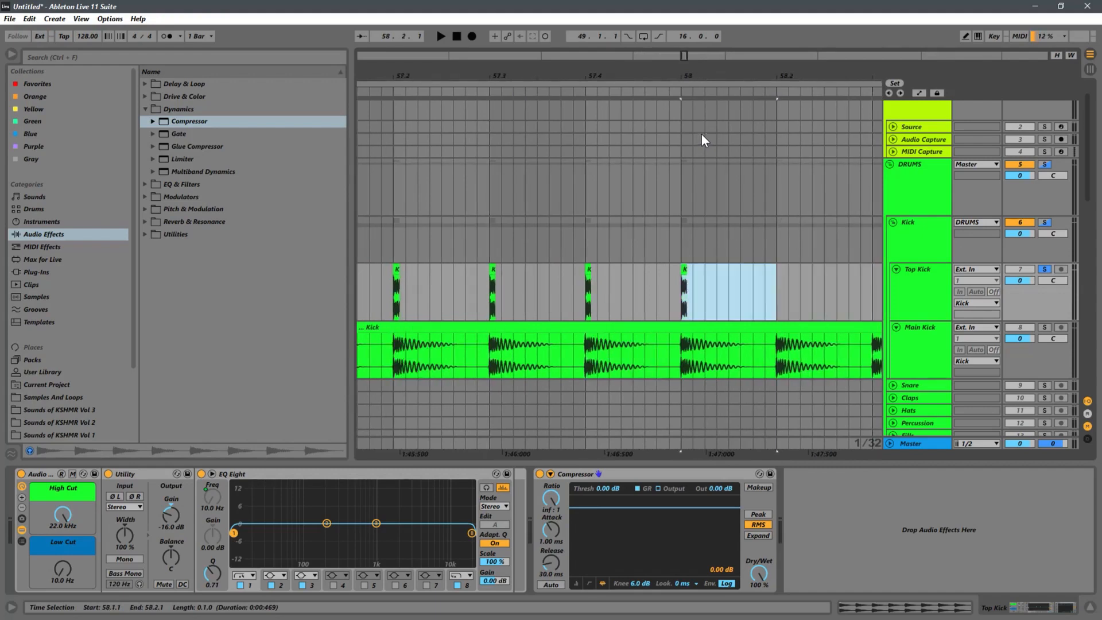
pyautogui.hotkey('ctrl', 'd')
pyautogui.hotkey('ctrl', 'd')
pyautogui.hotkey('ctrl', 'd')
pyautogui.hotkey('ctrl', 'd')
pyautogui.hotkey('ctrl', 'd')
pyautogui.hotkey('ctrl', 'd')
pyautogui.hotkey('ctrl', 'd')
pyautogui.hotkey('ctrl', 'd')
pyautogui.hotkey('ctrl', 'd')
pyautogui.hotkey('ctrl', 'd')
pyautogui.hotkey('ctrl', 'd')
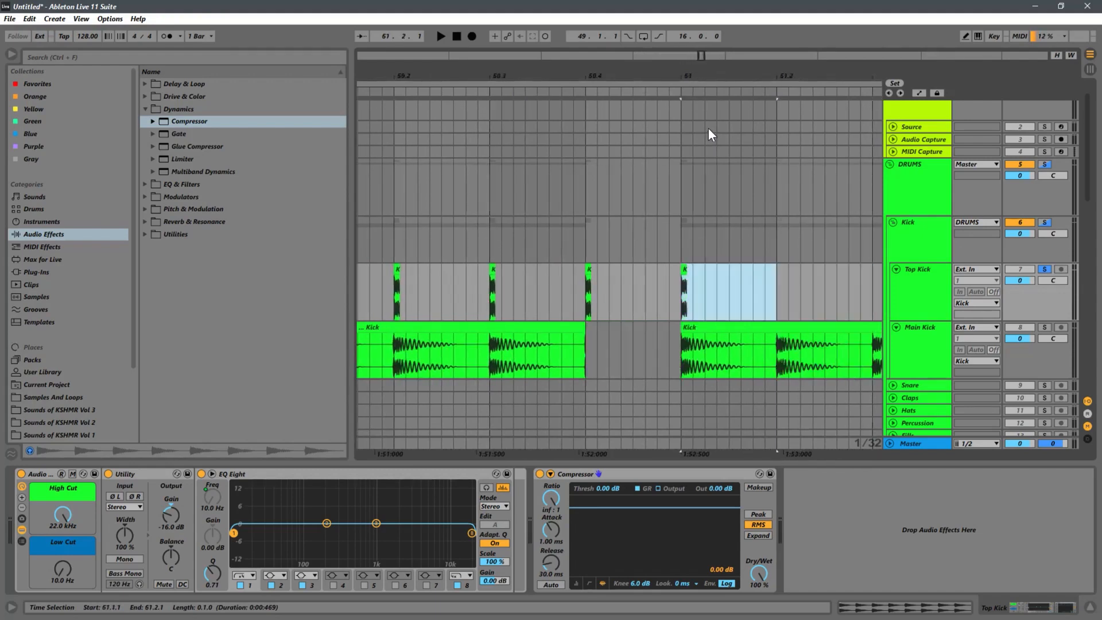
pyautogui.hotkey('ctrl', 'd')
pyautogui.hotkey('ctrl', 'd')
pyautogui.hotkey('ctrl', 'd')
pyautogui.hotkey('ctrl', 'd')
pyautogui.hotkey('ctrl', 'd')
pyautogui.hotkey('ctrl', 'd')
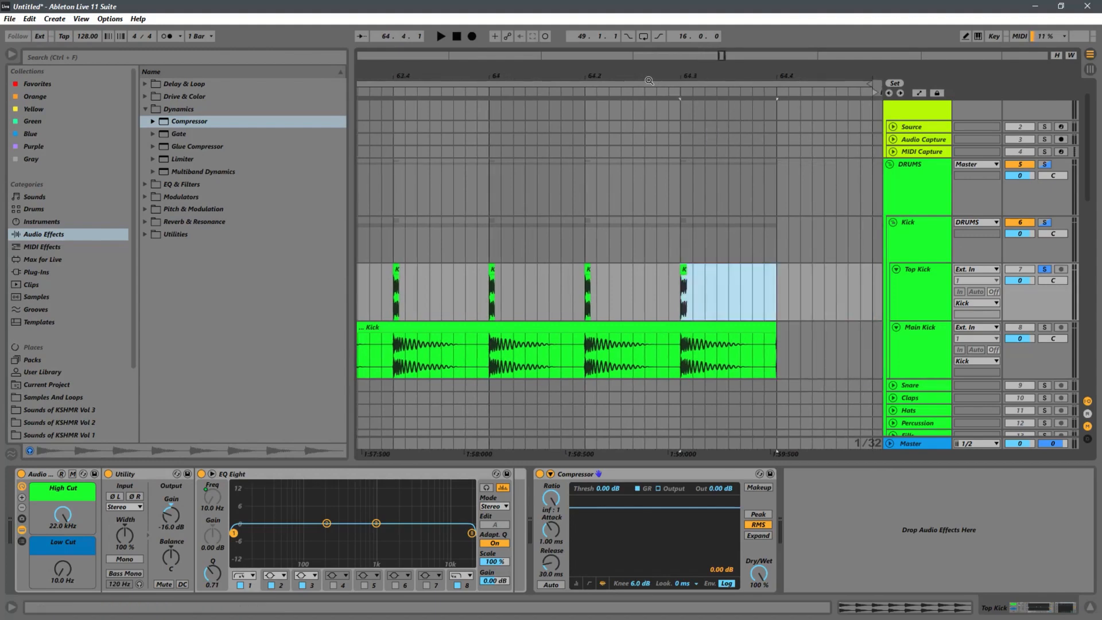
# Step: Delete the Top Kick hits that fall in the Main Kick's gaps at 52.4, 56.4 and 60.4
pyautogui.moveTo(643, 79); pyautogui.dragTo(643, 11)
pyautogui.moveTo(597, 78); pyautogui.dragTo(700, 265)
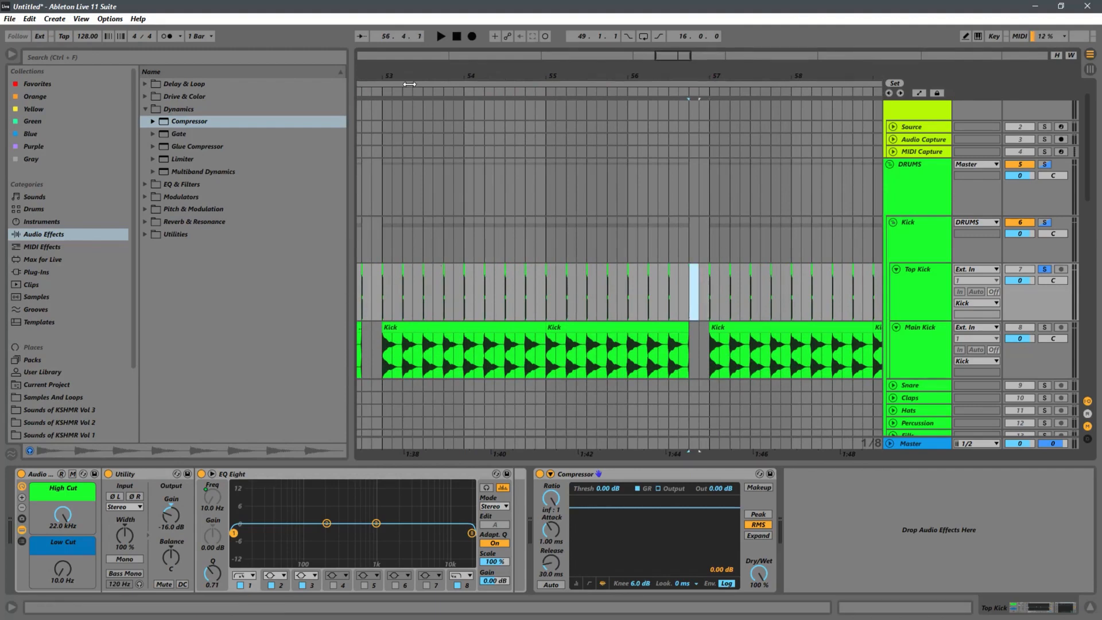
pyautogui.moveTo(389, 72); pyautogui.dragTo(492, 75)
pyautogui.moveTo(471, 293); pyautogui.dragTo(475, 276)
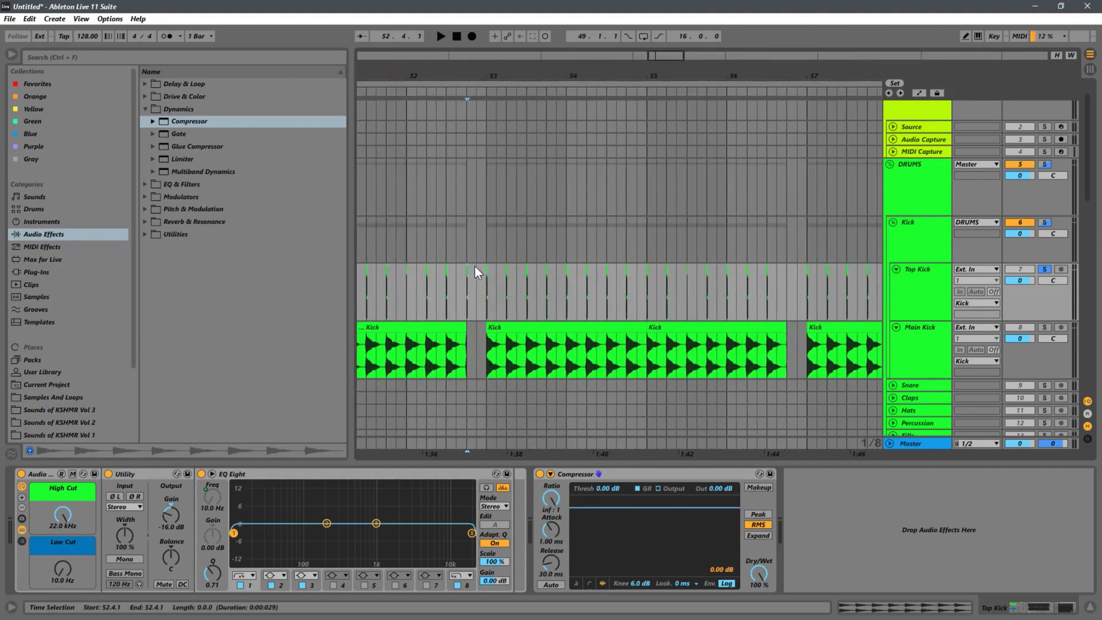
pyautogui.moveTo(744, 72); pyautogui.dragTo(555, 14)
pyautogui.moveTo(684, 62); pyautogui.dragTo(684, 80)
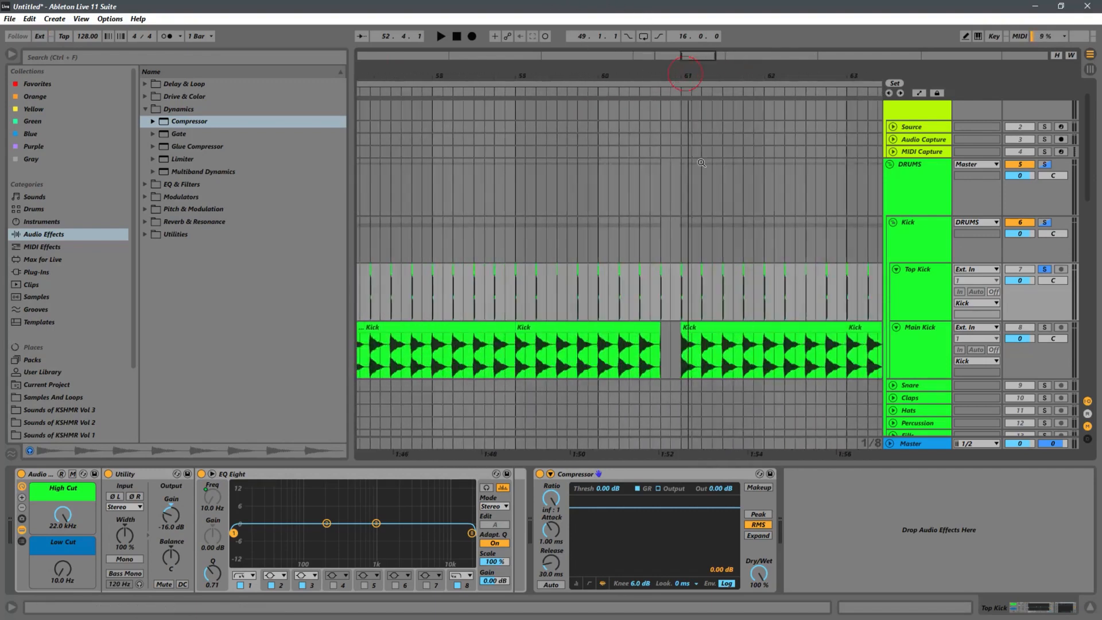
pyautogui.moveTo(667, 315); pyautogui.dragTo(643, 278)
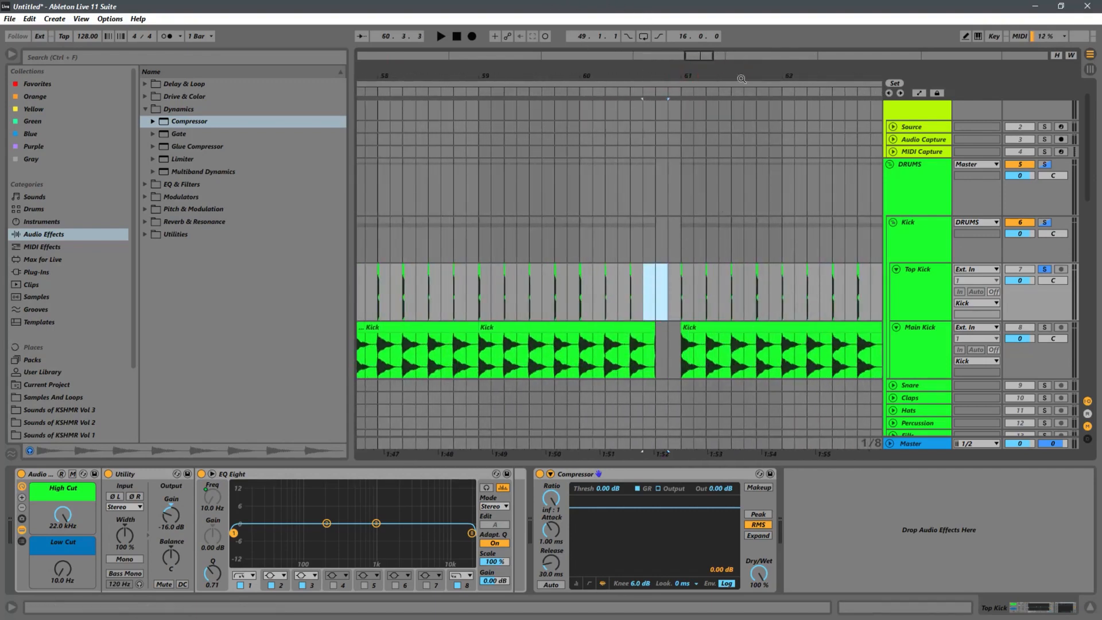
pyautogui.moveTo(691, 75); pyautogui.dragTo(535, 39)
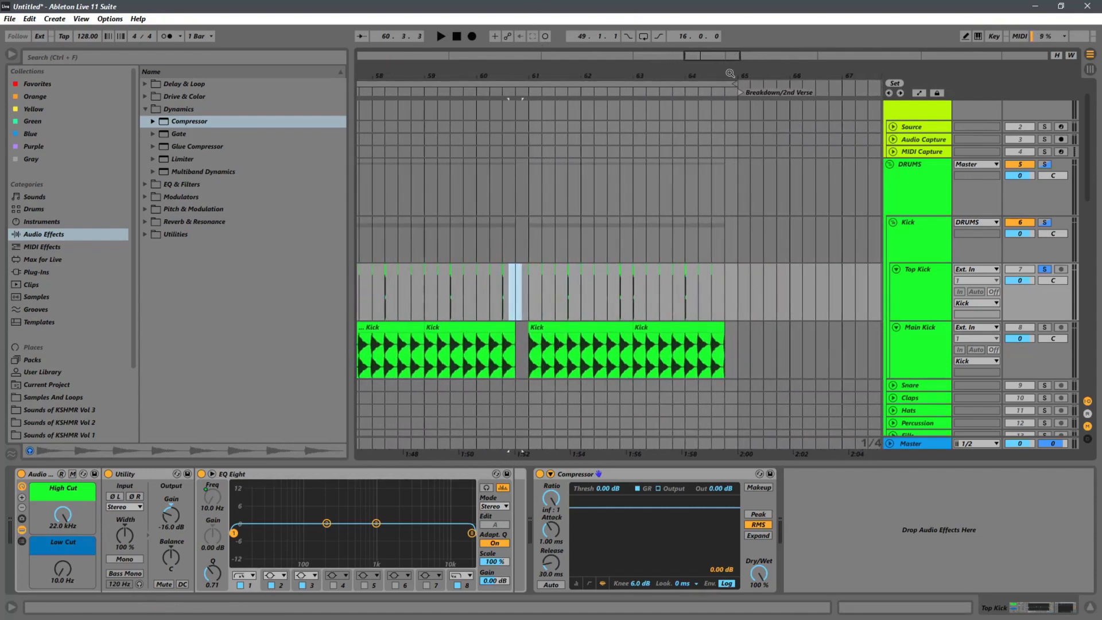
# Step: Select the empty last beat of the chorus, from 64.4.1 to 65.1.1, on the Main Kick track
pyautogui.moveTo(729, 74); pyautogui.dragTo(739, 181)
pyautogui.click(646, 369)
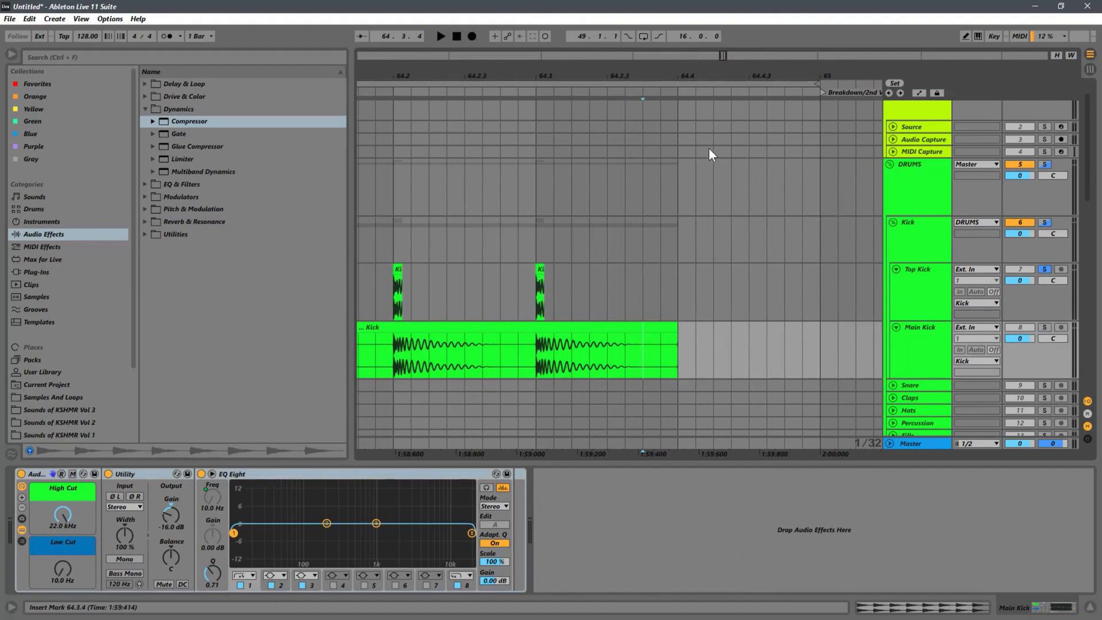
pyautogui.press('-')
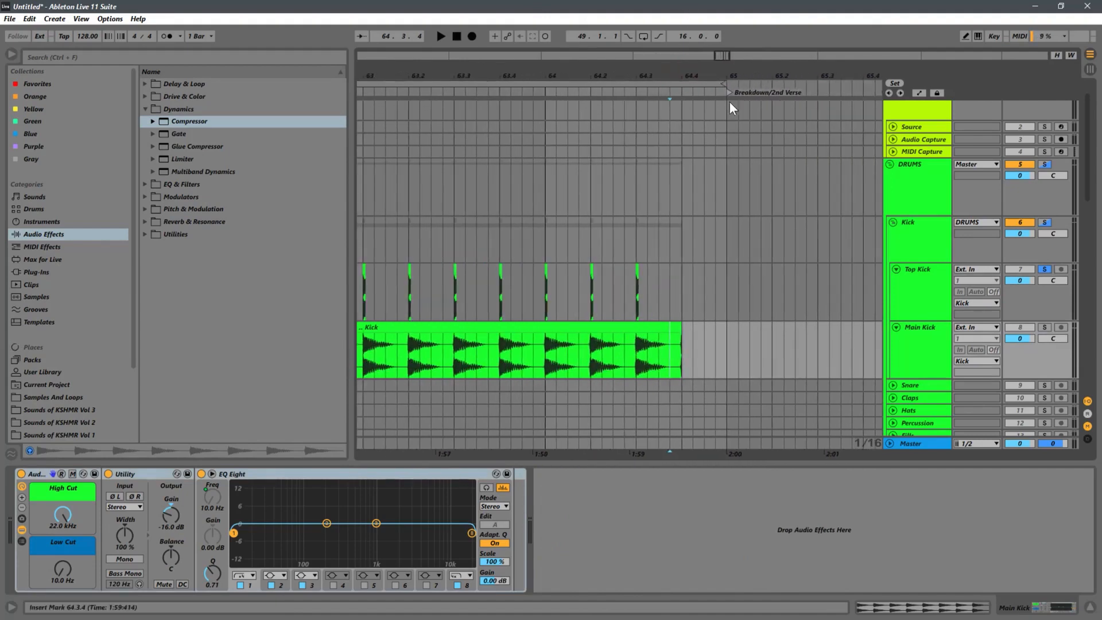
pyautogui.moveTo(668, 74); pyautogui.dragTo(731, 36)
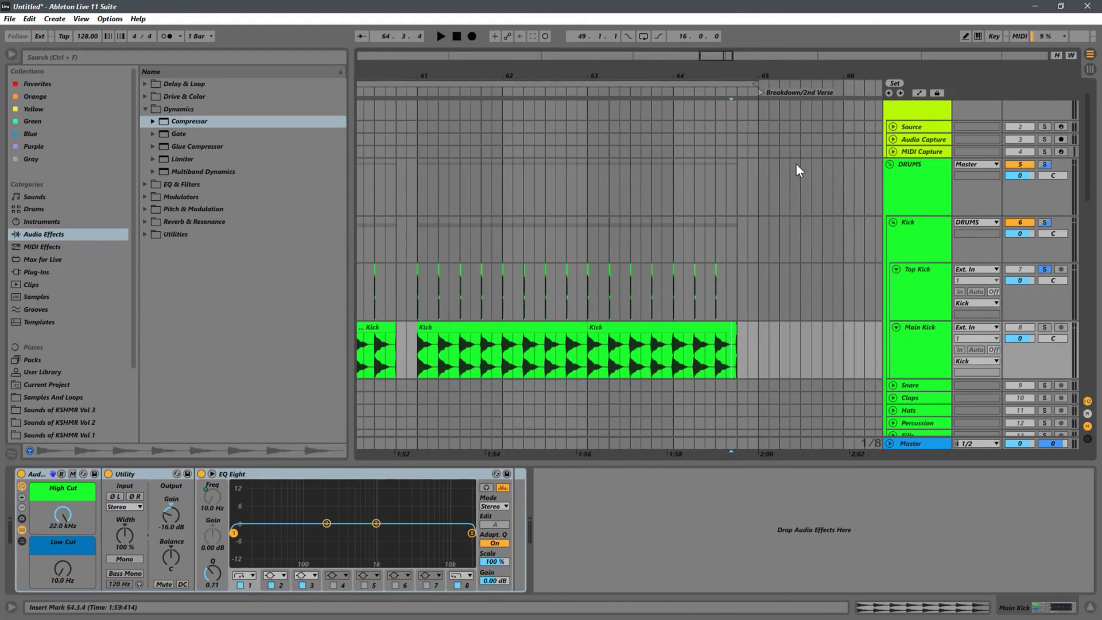
pyautogui.moveTo(753, 96); pyautogui.dragTo(755, 86)
pyautogui.moveTo(769, 334); pyautogui.dragTo(747, 338)
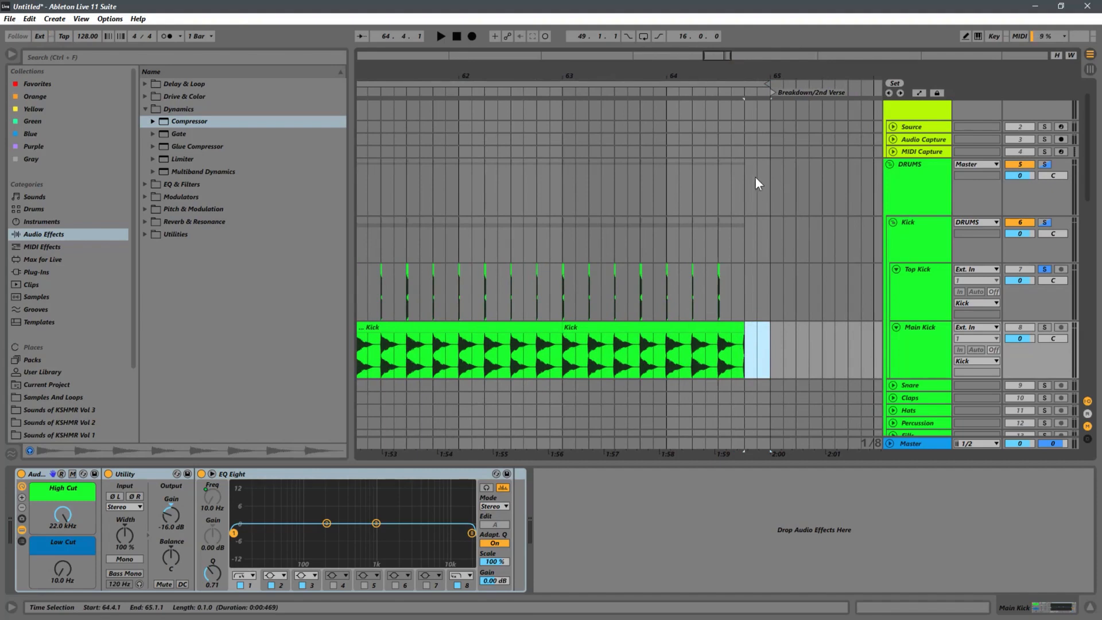
# Step: Audition the Main Kick track soloed and add a fade-out to its last clip, from just before 64.3.4 to 64.4
pyautogui.moveTo(746, 75); pyautogui.dragTo(746, 269)
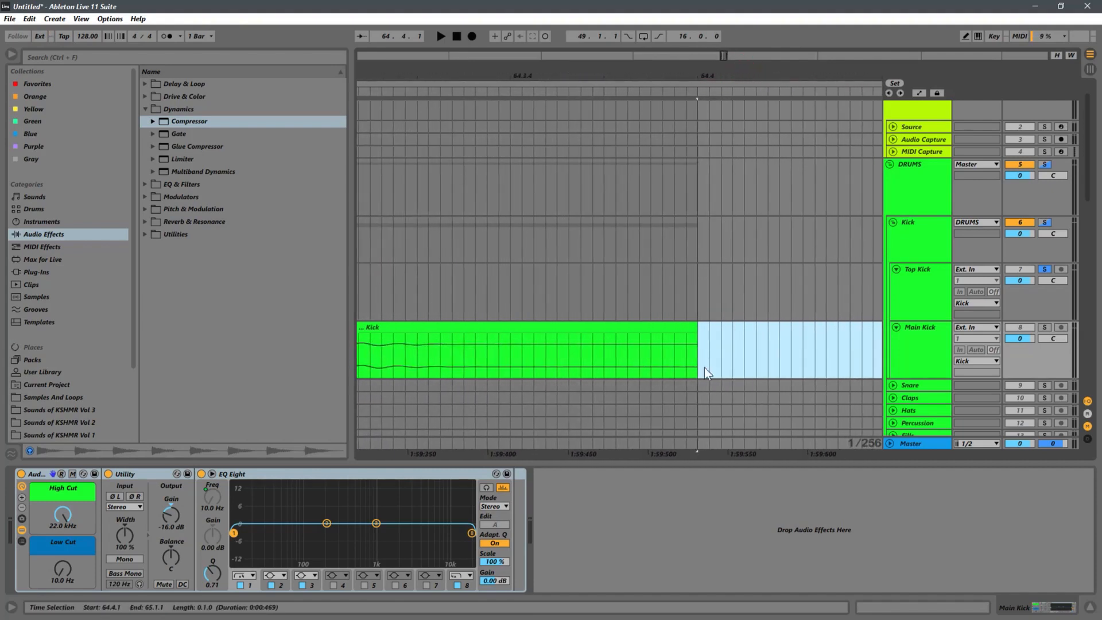
pyautogui.click(645, 352)
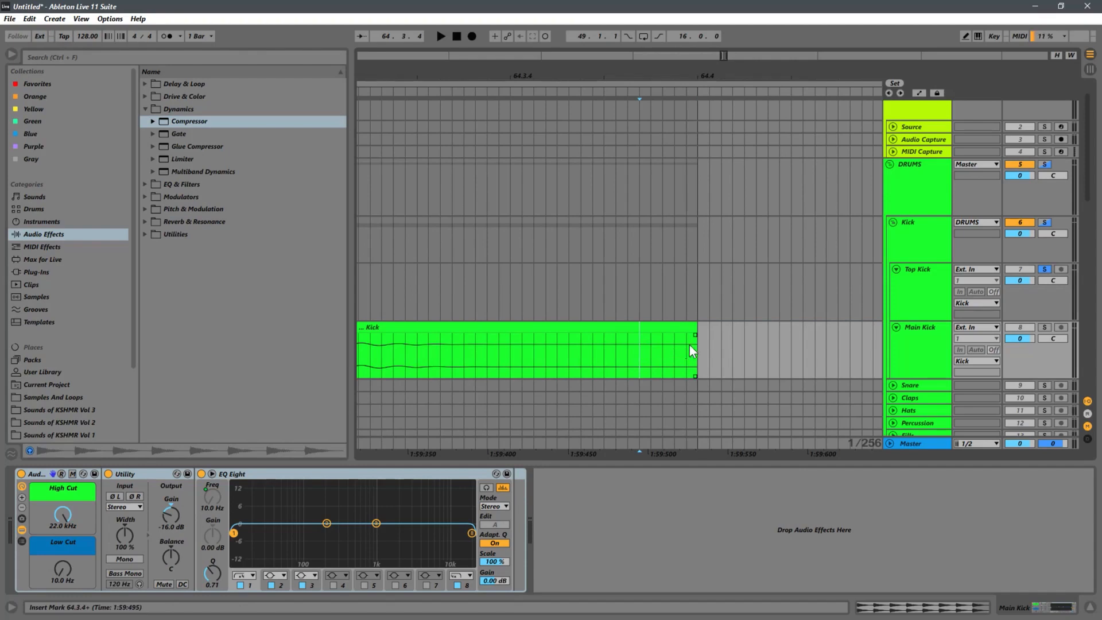
pyautogui.click(1043, 328)
pyautogui.press('space')
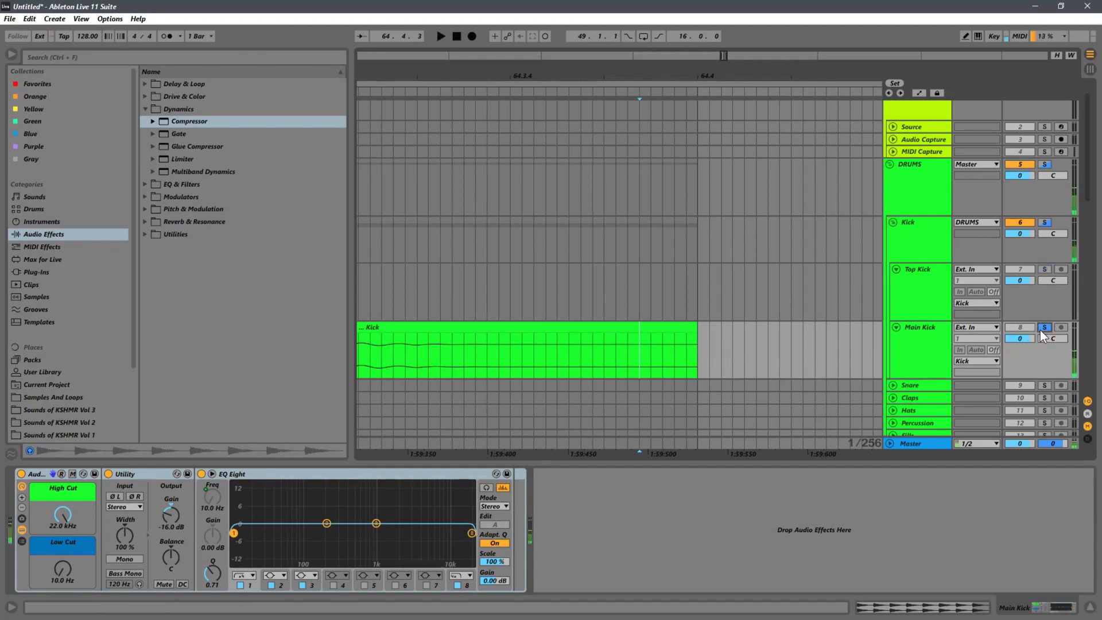
pyautogui.press('space')
pyautogui.moveTo(696, 335); pyautogui.dragTo(481, 352)
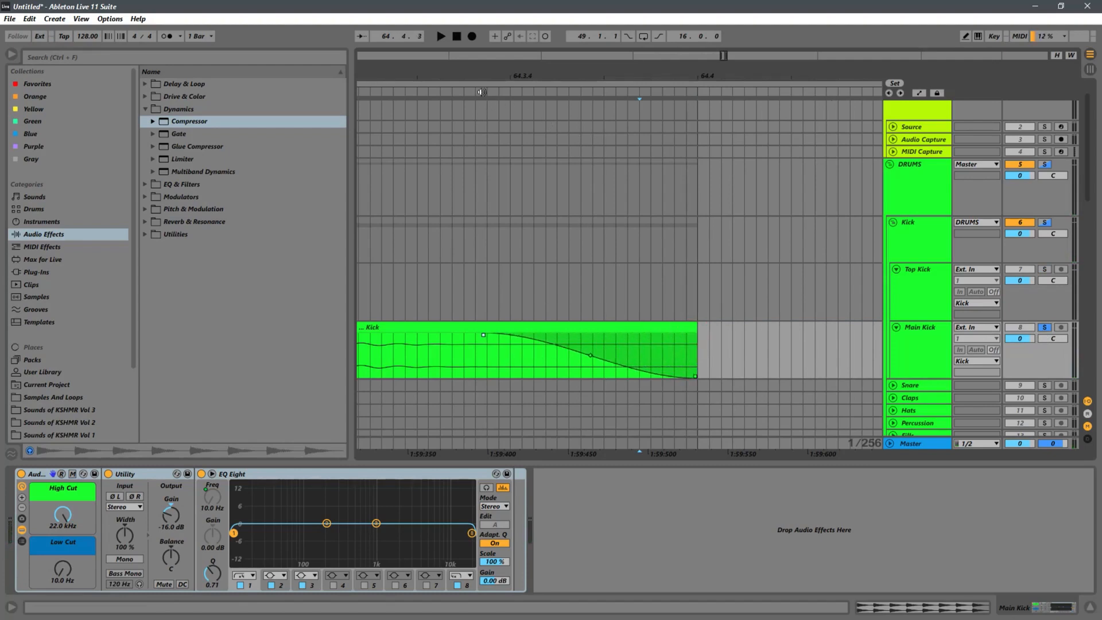
# Step: Add a short fade-out to the end of the Main Kick clip before the gap at 52.4
pyautogui.moveTo(451, 75); pyautogui.dragTo(634, 6)
pyautogui.moveTo(449, 77); pyautogui.dragTo(548, 23)
pyautogui.moveTo(444, 79); pyautogui.dragTo(626, 2)
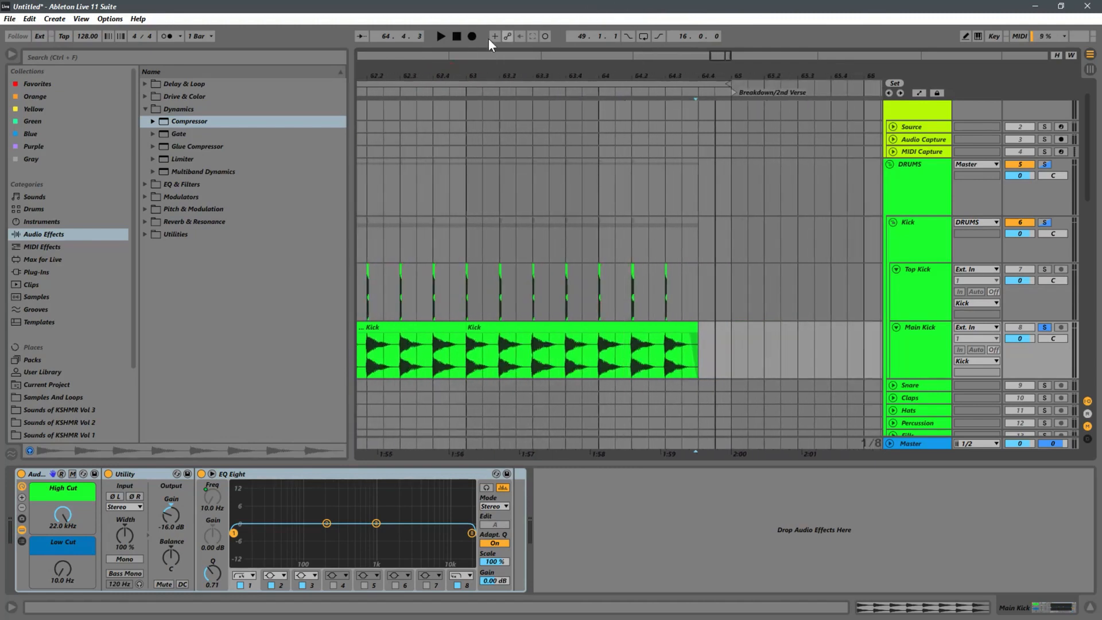
pyautogui.moveTo(436, 77); pyautogui.dragTo(663, 5)
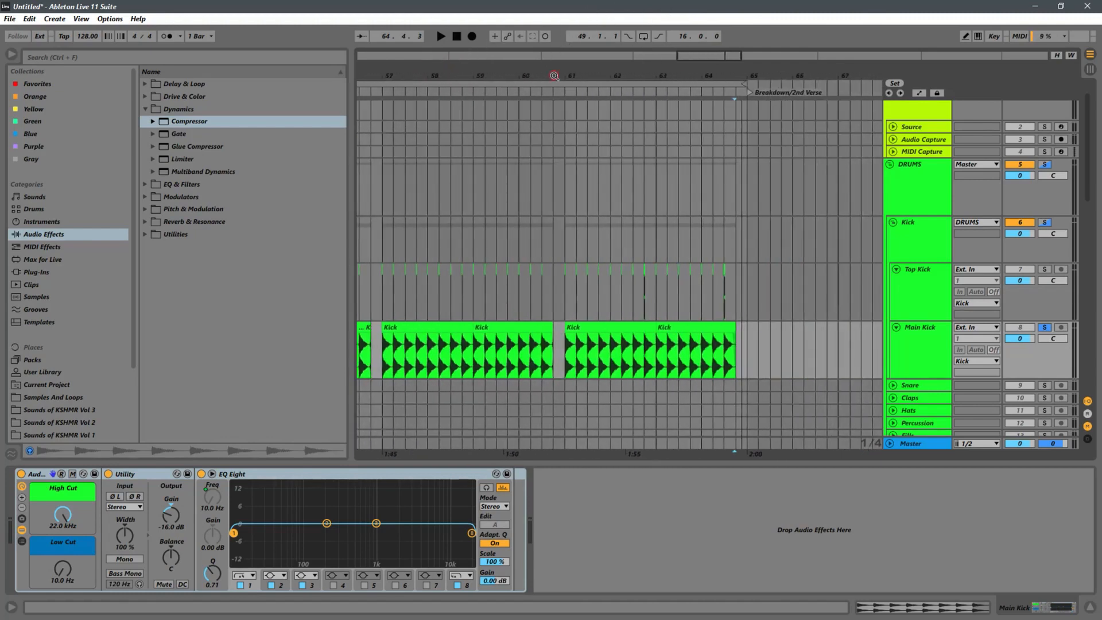
pyautogui.moveTo(554, 76); pyautogui.dragTo(658, 49)
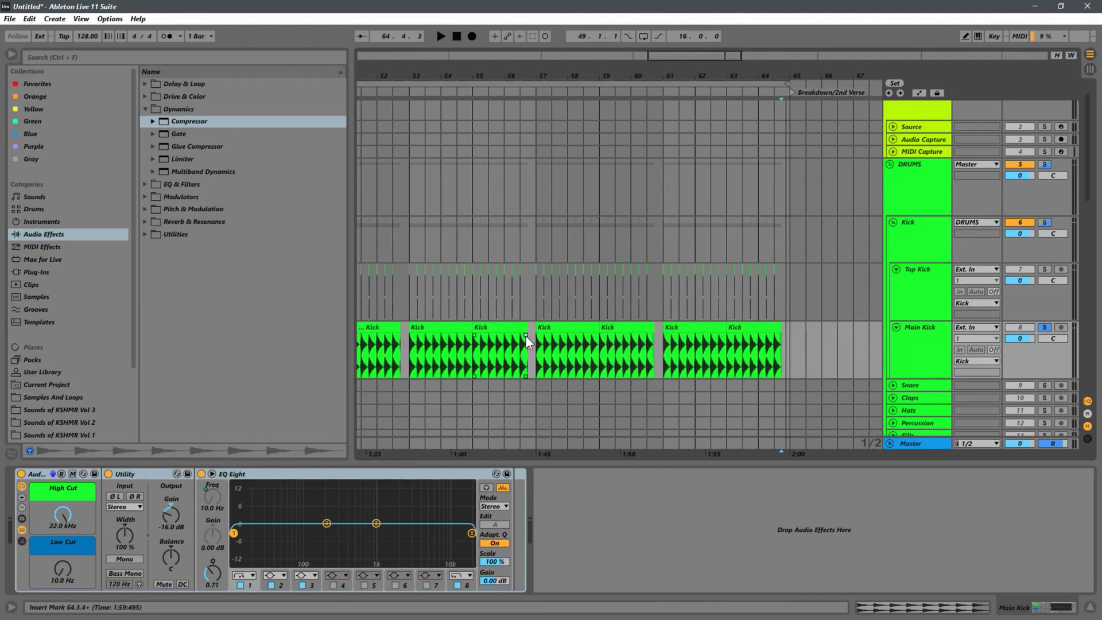
pyautogui.click(398, 335)
# Step: Solo only the Top Kick track and play its transient hits from the chorus start at 49.1.1
pyautogui.moveTo(405, 69); pyautogui.dragTo(519, 66)
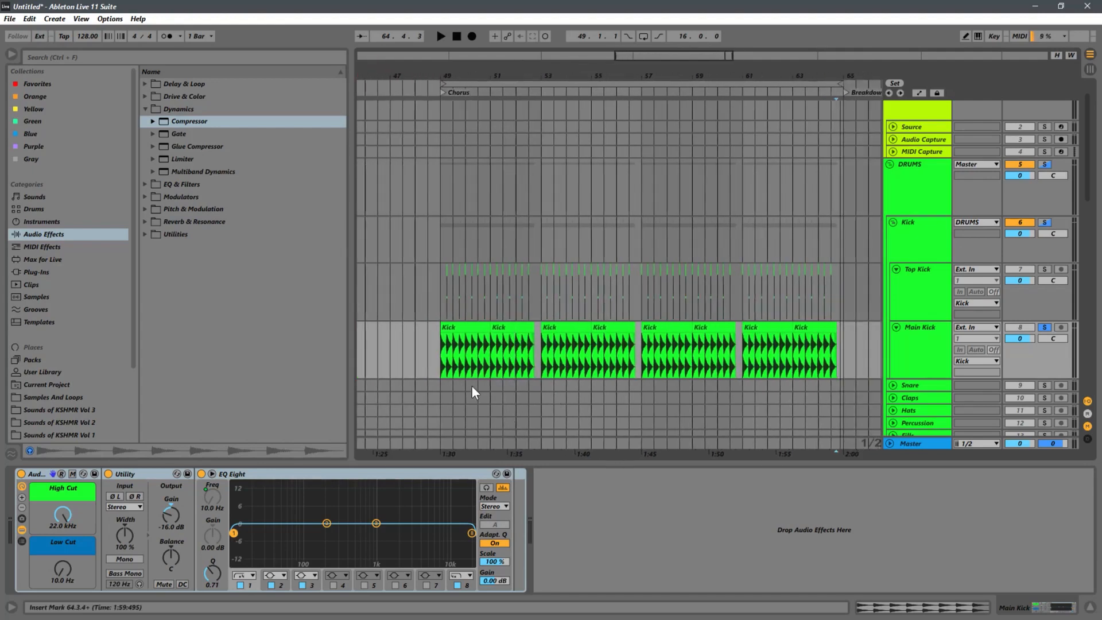
pyautogui.click(438, 364)
pyautogui.scroll(-3, 532, 324)
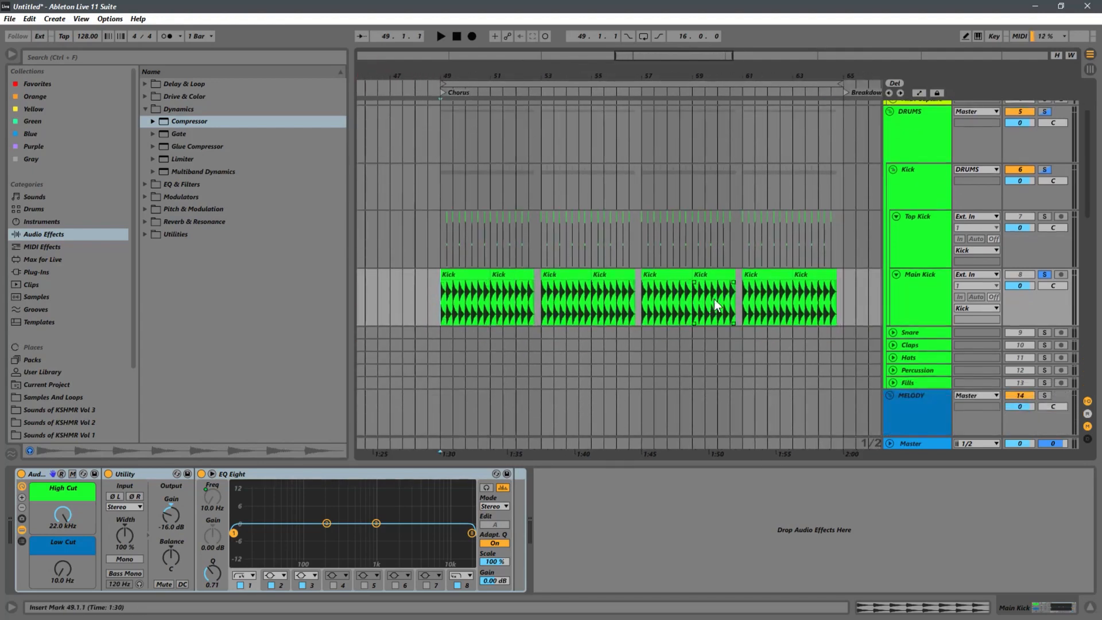
pyautogui.moveTo(608, 75)
pyautogui.mouseDown()
pyautogui.moveTo(598, 106)
pyautogui.moveTo(606, 76)
pyautogui.mouseUp()
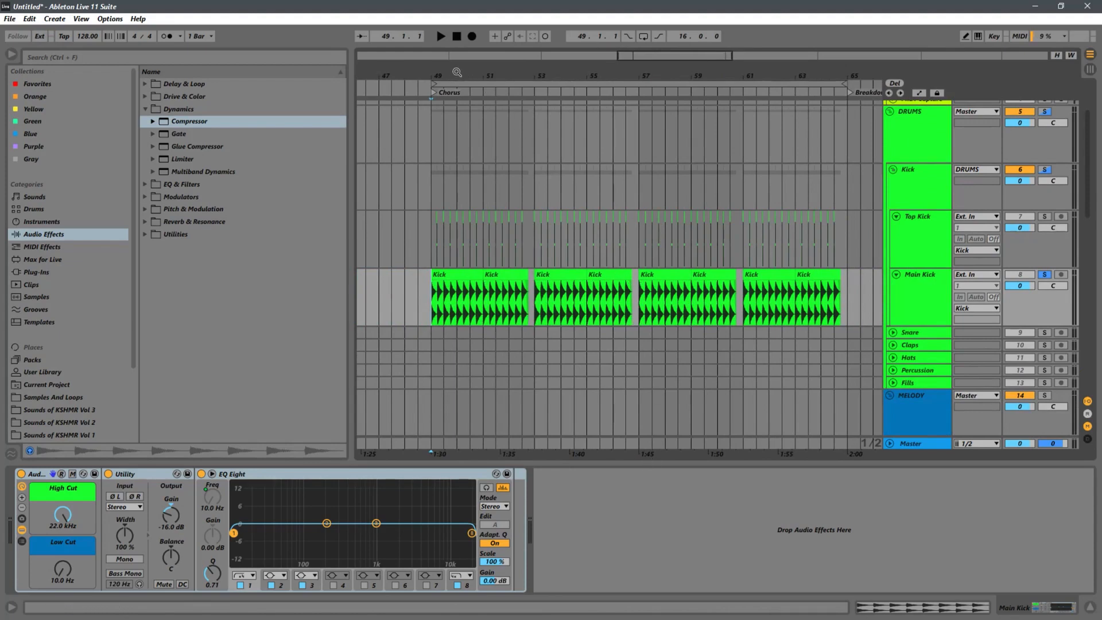
pyautogui.moveTo(441, 74); pyautogui.dragTo(501, 269)
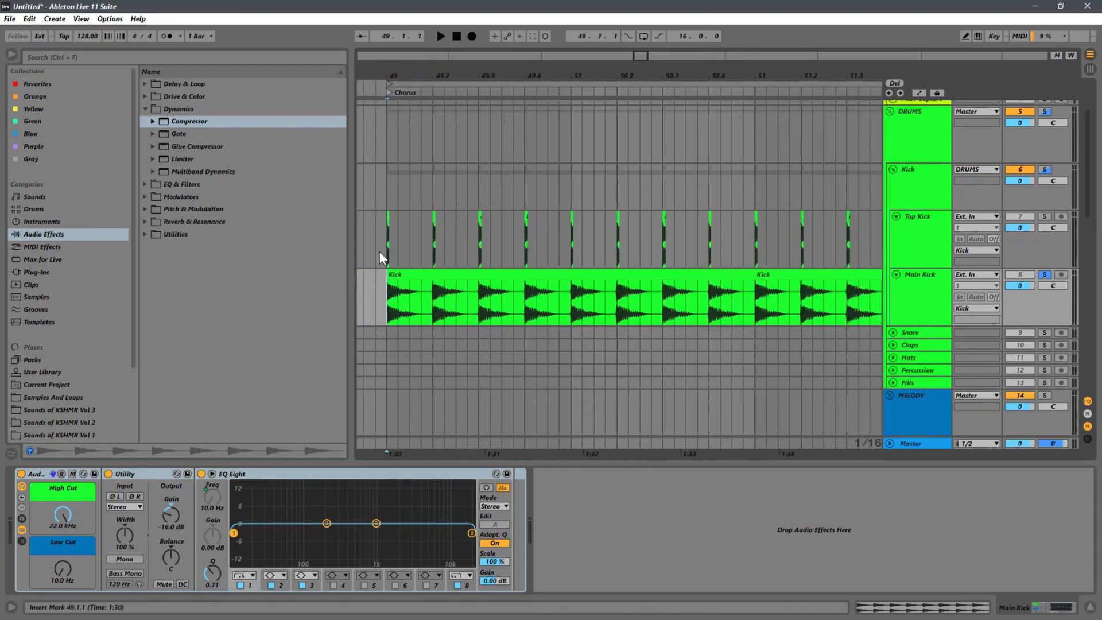
pyautogui.click(385, 241)
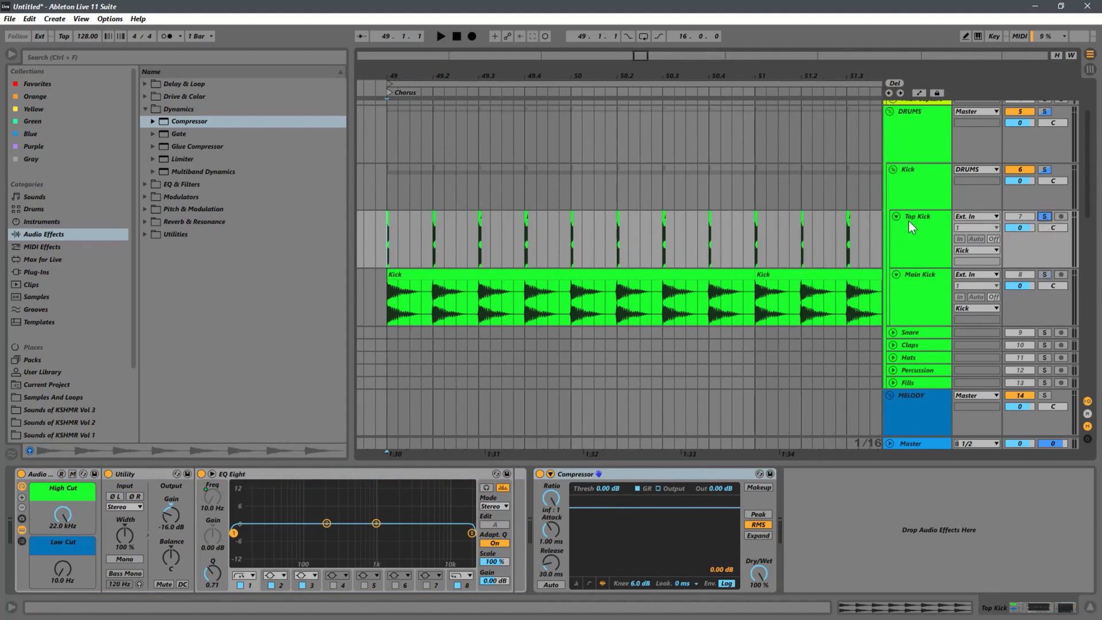
pyautogui.press('space')
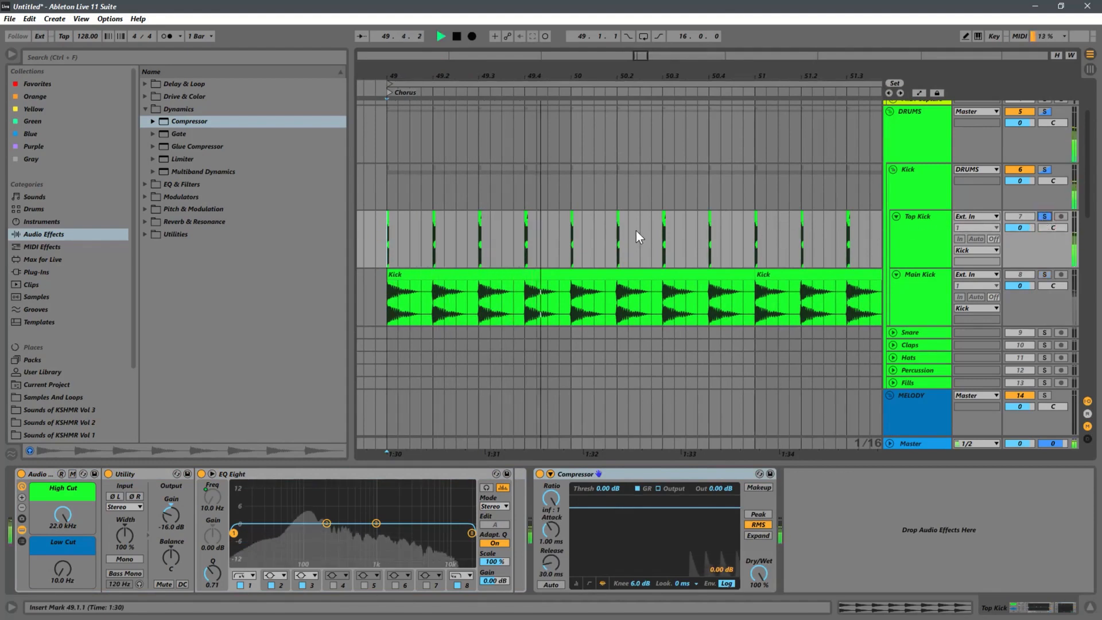
pyautogui.press('space')
# Step: Raise the Top Kick's Low Cut to 199 Hz while listening to the soloed layer
pyautogui.moveTo(428, 75); pyautogui.dragTo(436, 190)
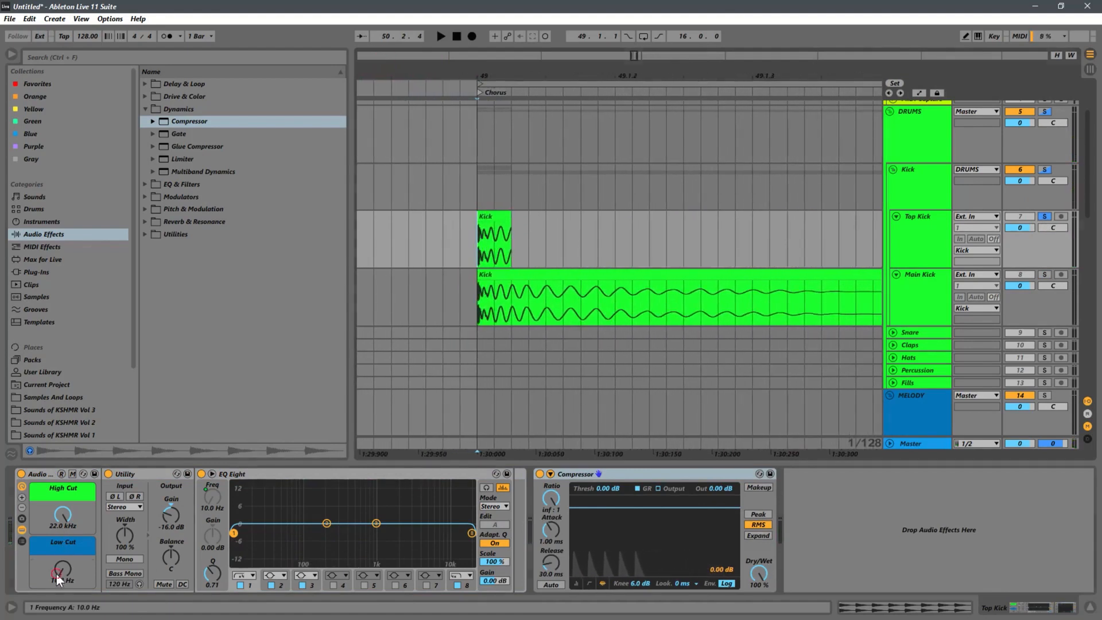
pyautogui.press('space')
pyautogui.moveTo(56, 573); pyautogui.dragTo(71, 542)
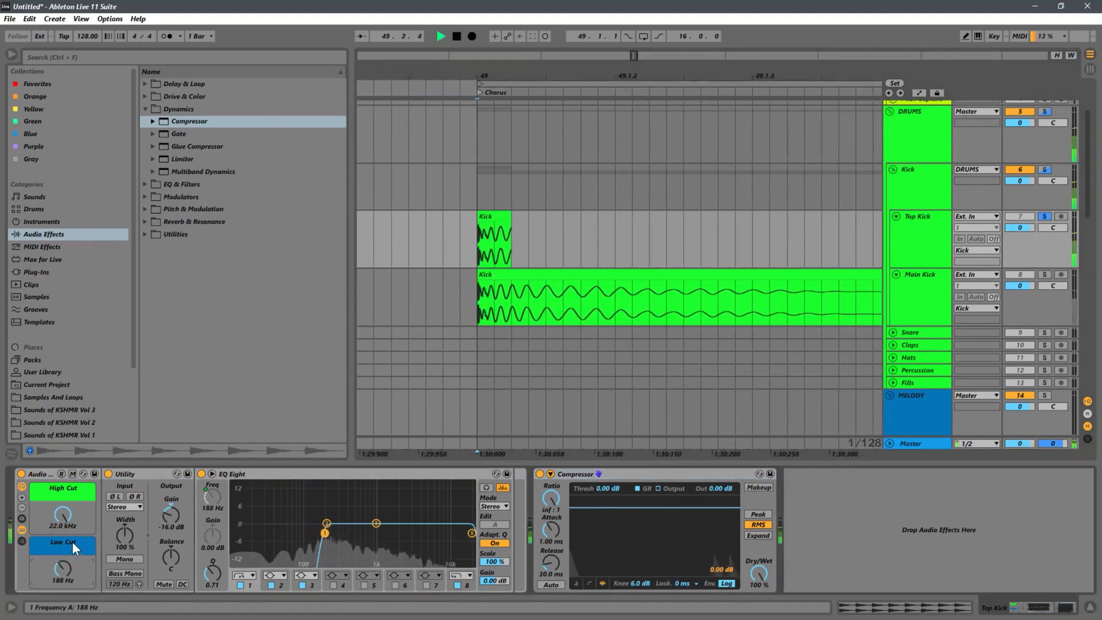
pyautogui.moveTo(62, 570); pyautogui.dragTo(64, 564)
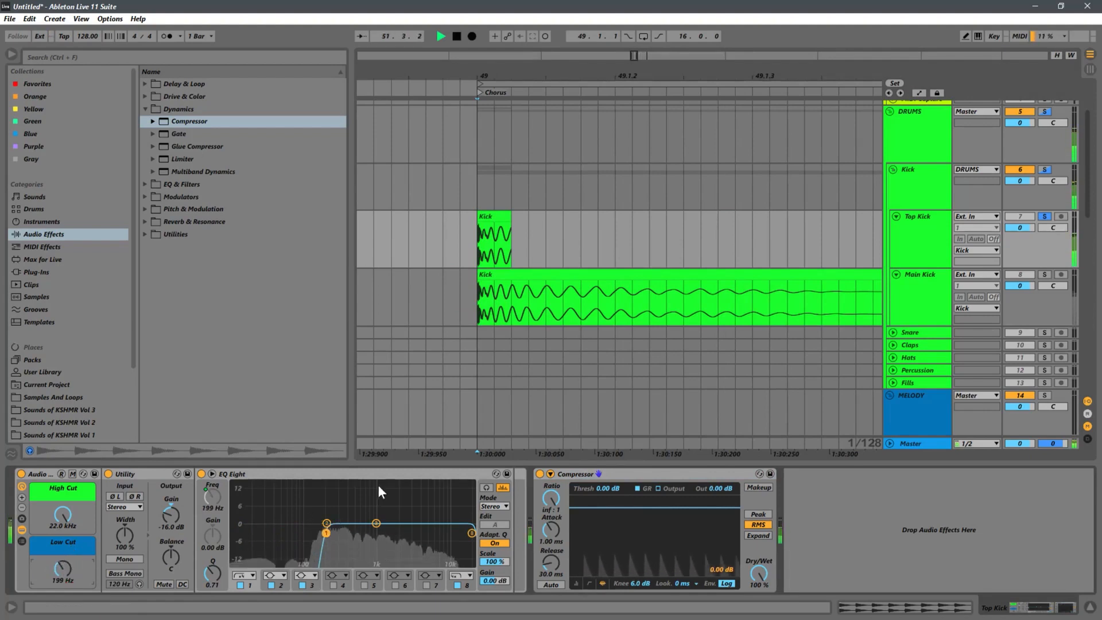
pyautogui.press('space')
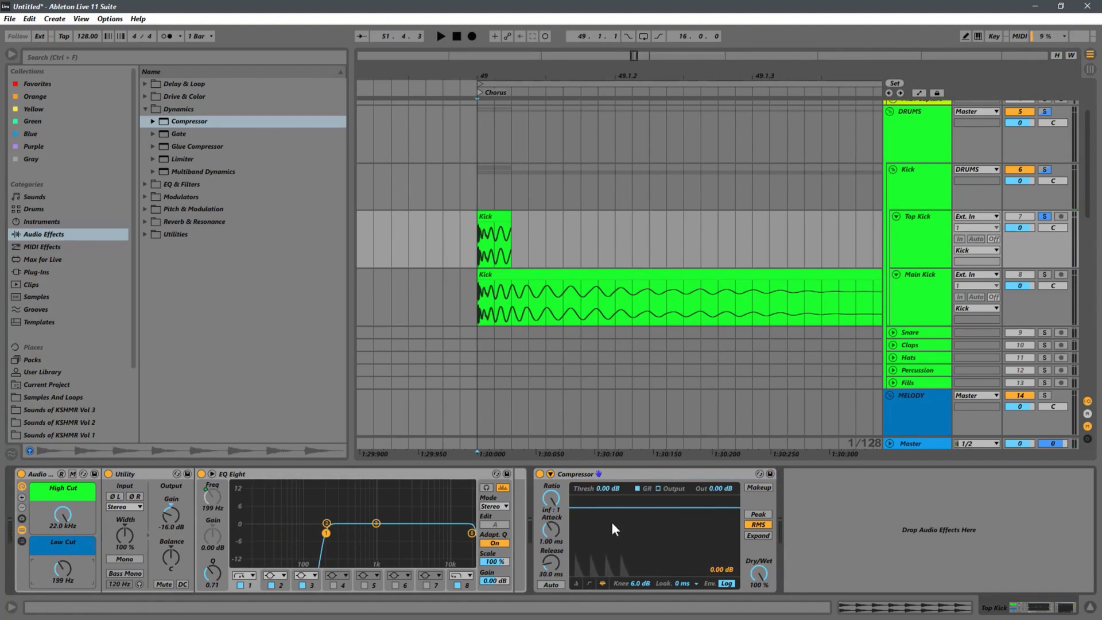
# Step: In the Top Kick compressor's transfer curve view, lower the threshold to -33.1 dB and enable makeup gain during playback
pyautogui.click(589, 583)
pyautogui.press('space')
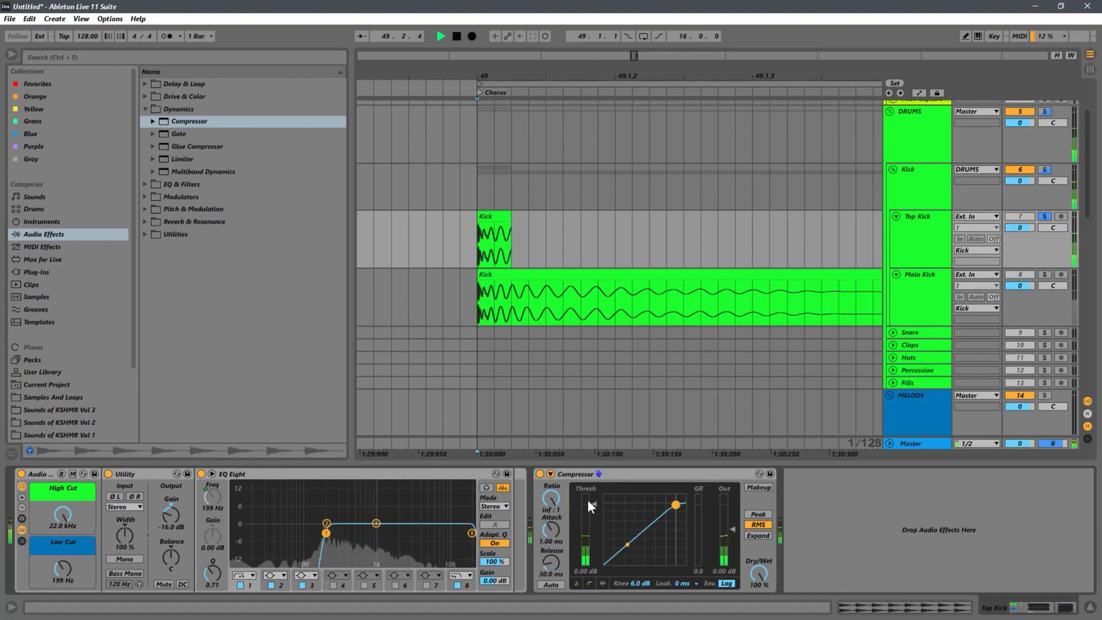
pyautogui.moveTo(594, 503); pyautogui.dragTo(590, 552)
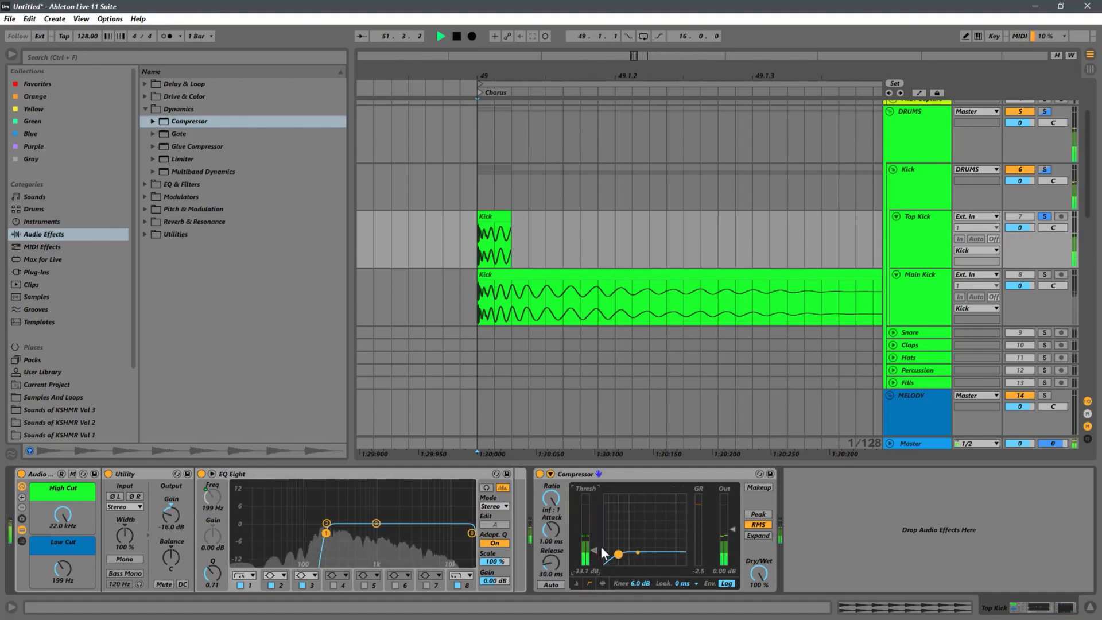
pyautogui.click(762, 492)
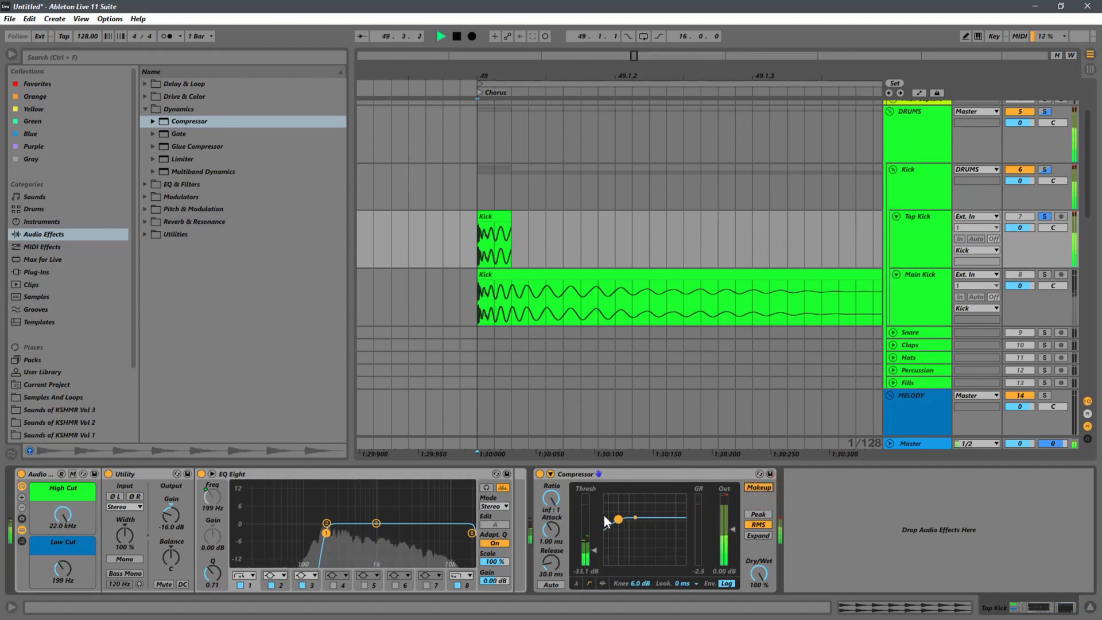
# Step: Set the Top Kick compressor to a 49.0 ms attack, automatic release and a 2.10:1 ratio
pyautogui.moveTo(556, 529); pyautogui.dragTo(567, 492)
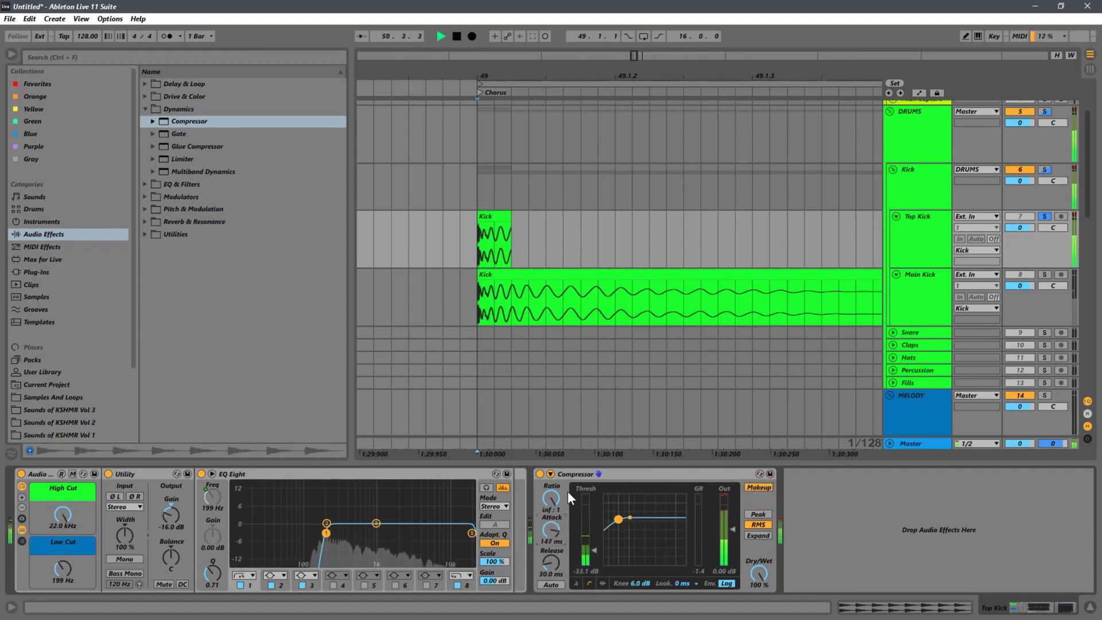
pyautogui.click(550, 584)
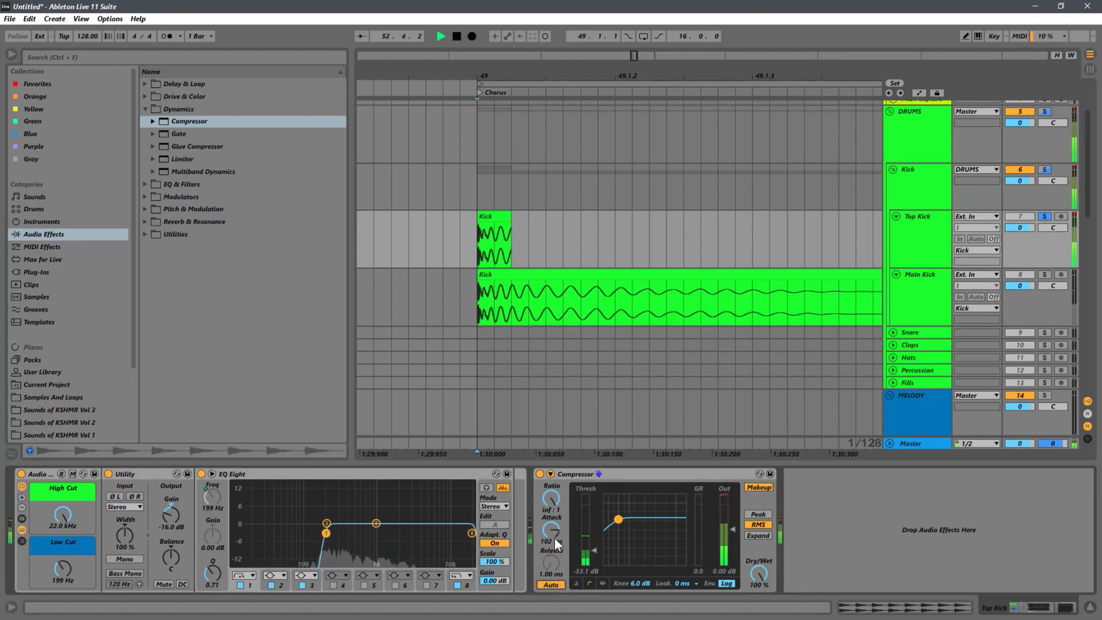
pyautogui.moveTo(553, 533); pyautogui.dragTo(547, 580)
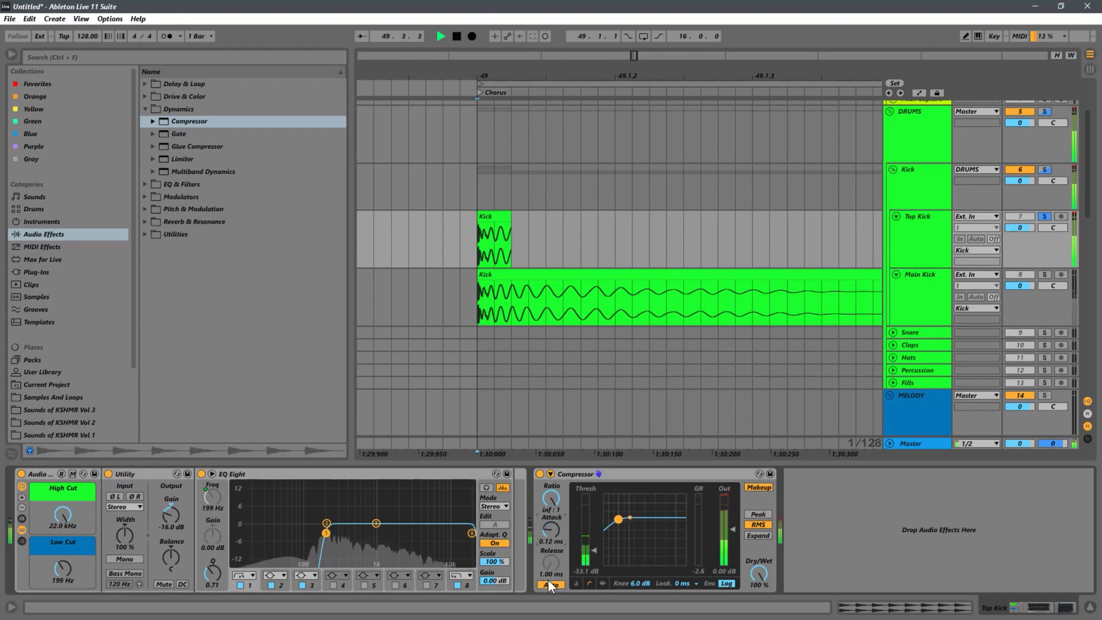
pyautogui.moveTo(553, 503)
pyautogui.mouseDown()
pyautogui.moveTo(547, 549)
pyautogui.moveTo(567, 481)
pyautogui.moveTo(564, 491)
pyautogui.mouseUp()
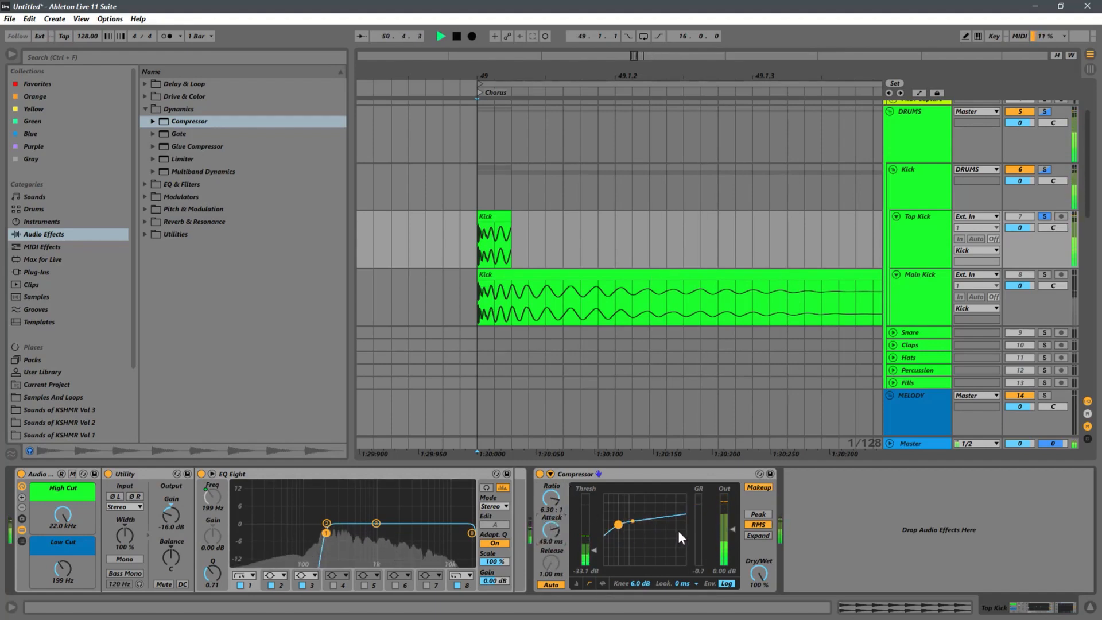
pyautogui.moveTo(552, 502); pyautogui.dragTo(554, 528)
pyautogui.press('space')
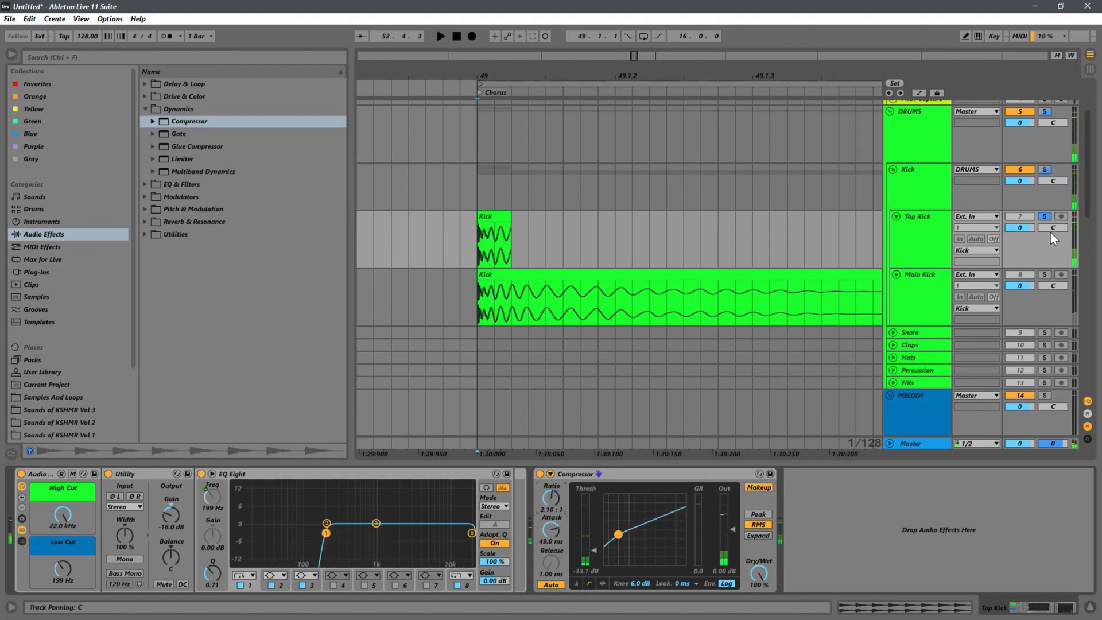
# Step: Solo the Main Kick alongside the Top Kick and play both layers from 49.1.1
pyautogui.click(1044, 275)
pyautogui.moveTo(548, 77); pyautogui.dragTo(465, 29)
pyautogui.press('space')
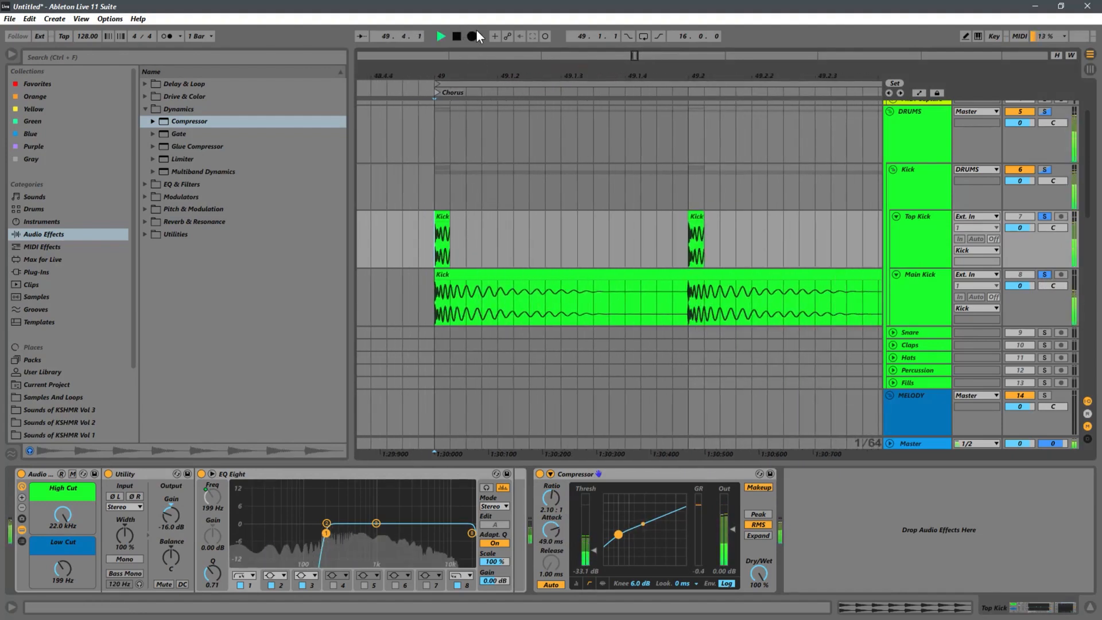
# Step: Clear the track solos and compare the kick with the Top Kick muted and unmuted during playback
pyautogui.click(1044, 218)
pyautogui.click(1026, 216)
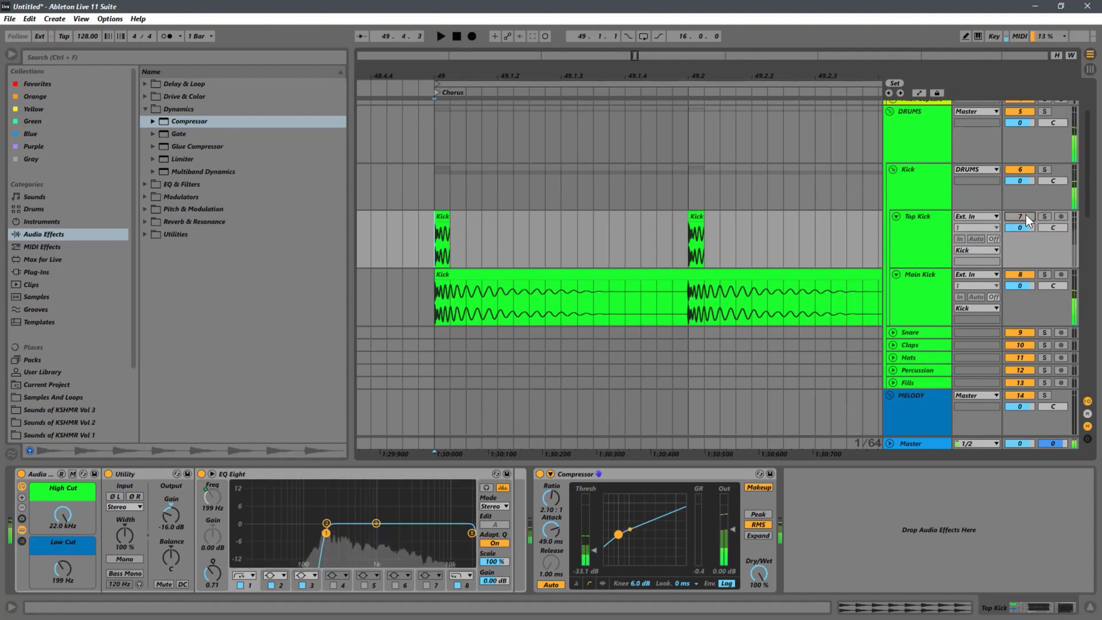
pyautogui.click(1025, 215)
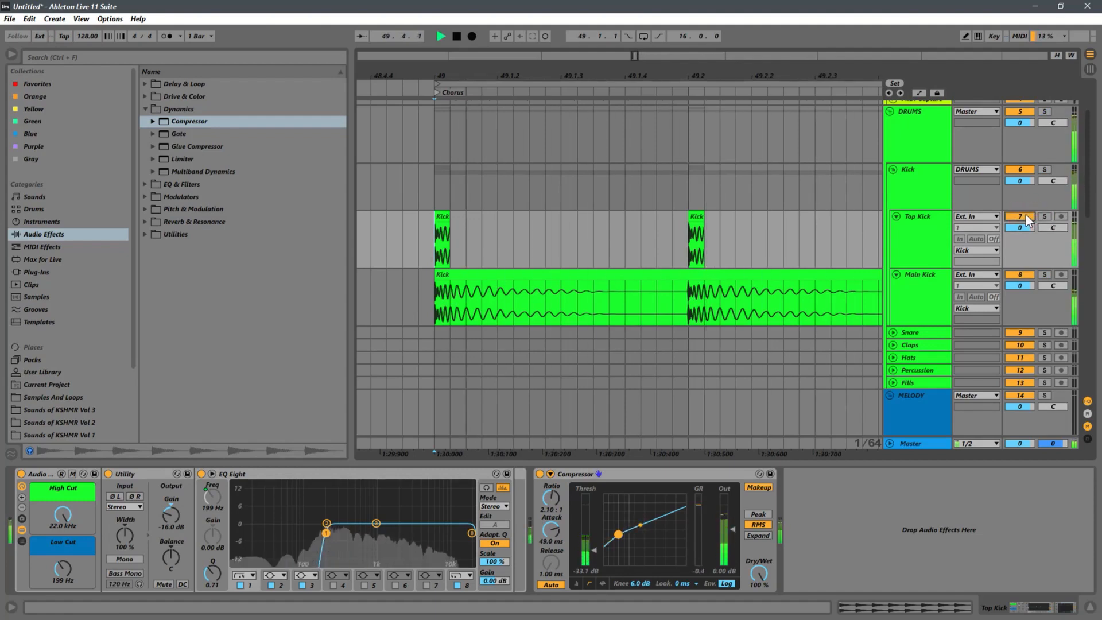
pyautogui.press('space')
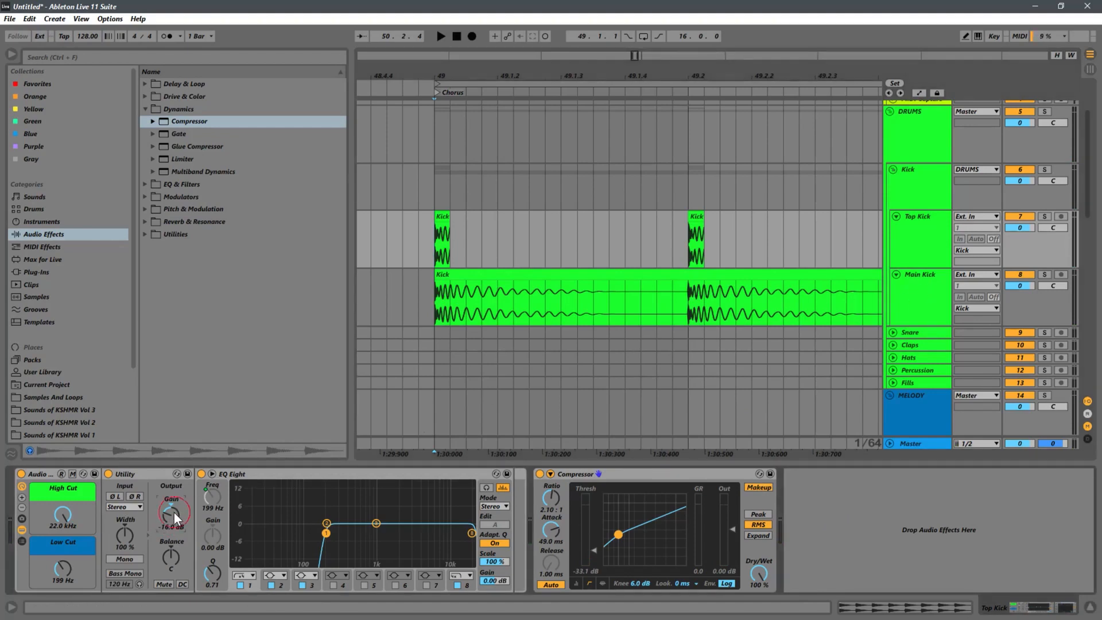
# Step: Lower the Top Kick's Utility gain to -20.9 dB while both kick layers play
pyautogui.press('space')
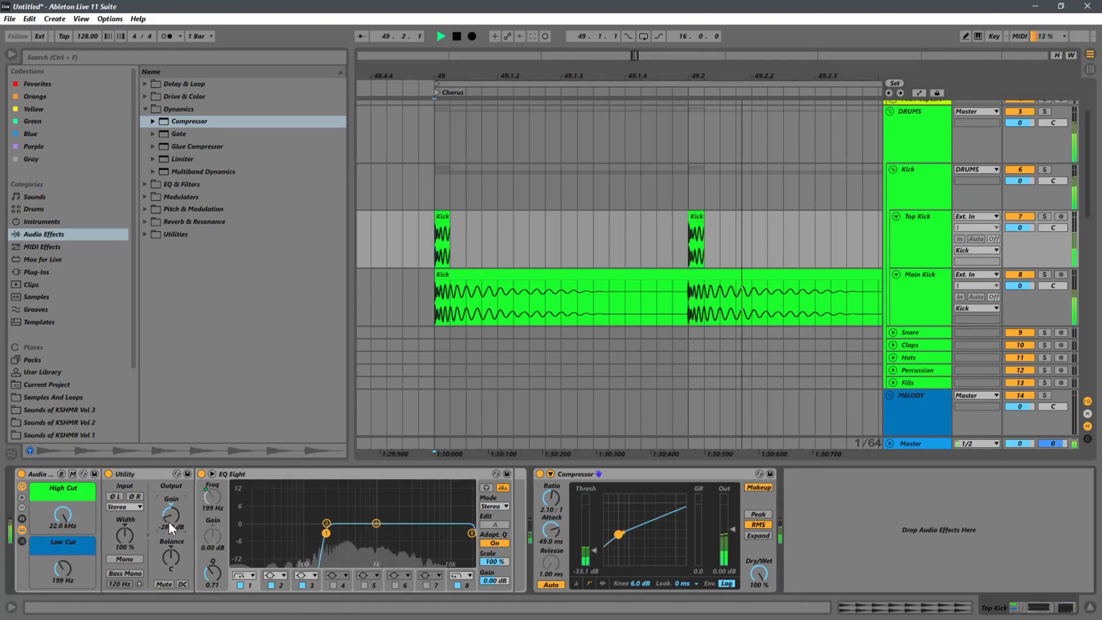
pyautogui.moveTo(168, 522); pyautogui.dragTo(170, 518)
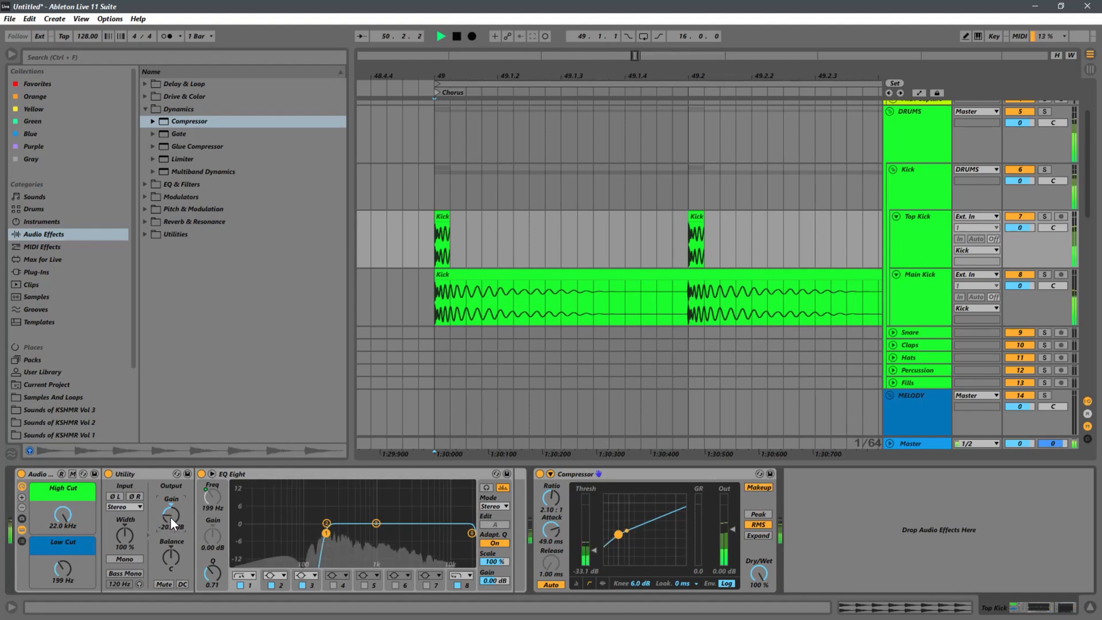
pyautogui.press('space')
# Step: Examine how the Top Kick and Main Kick waveforms line up at 49.1.1 and play both layers again
pyautogui.moveTo(440, 77); pyautogui.dragTo(529, 224)
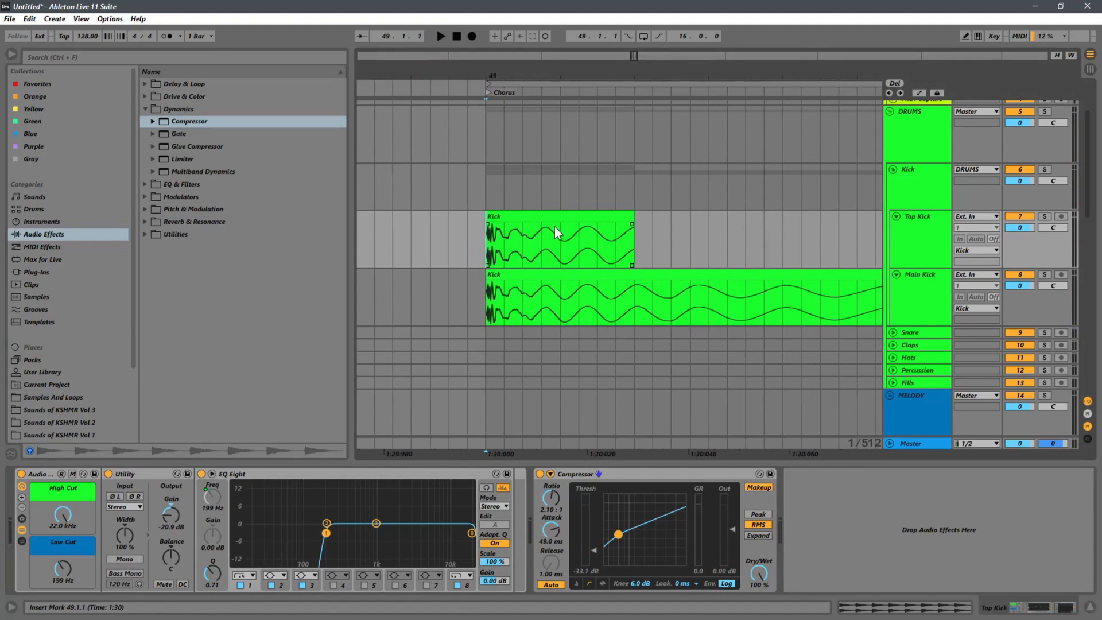
pyautogui.moveTo(492, 68); pyautogui.dragTo(510, 167)
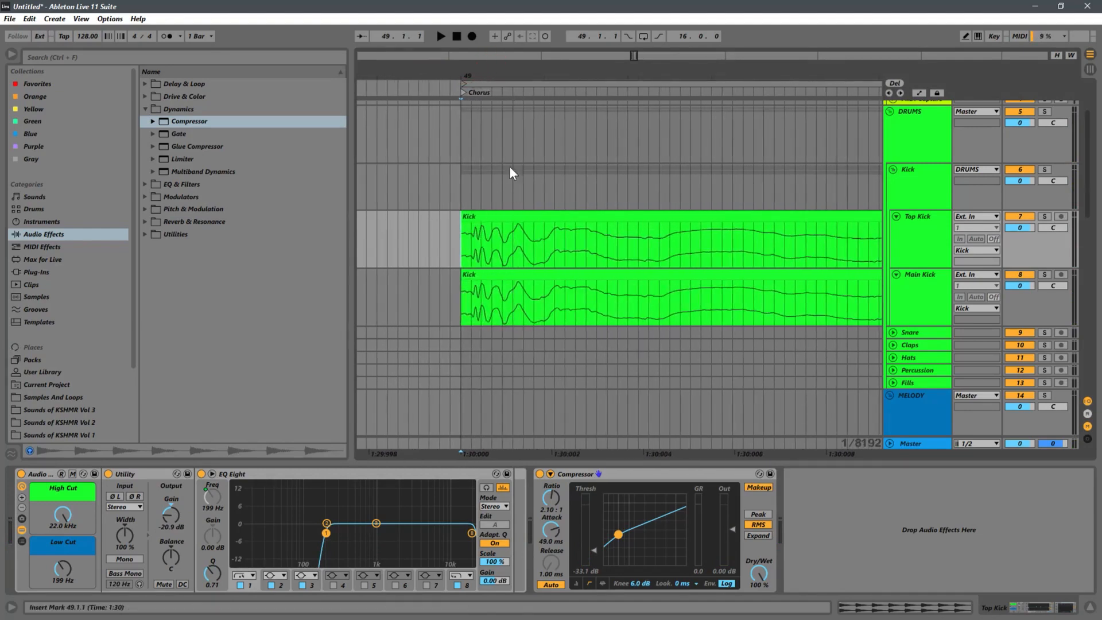
pyautogui.scroll(-10, 556, 184)
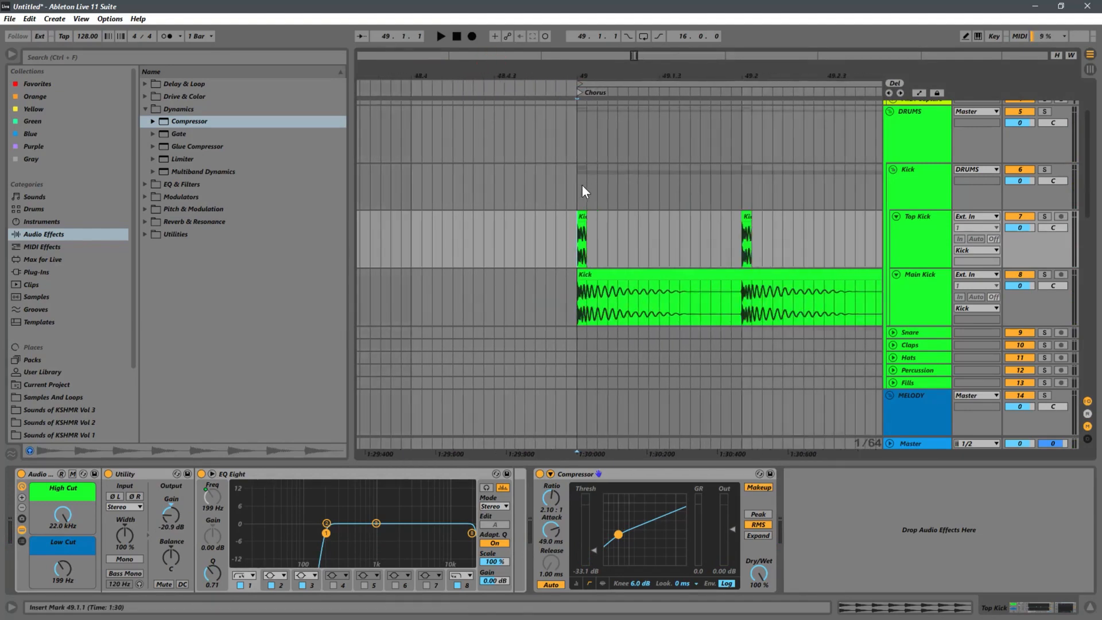
pyautogui.press('space')
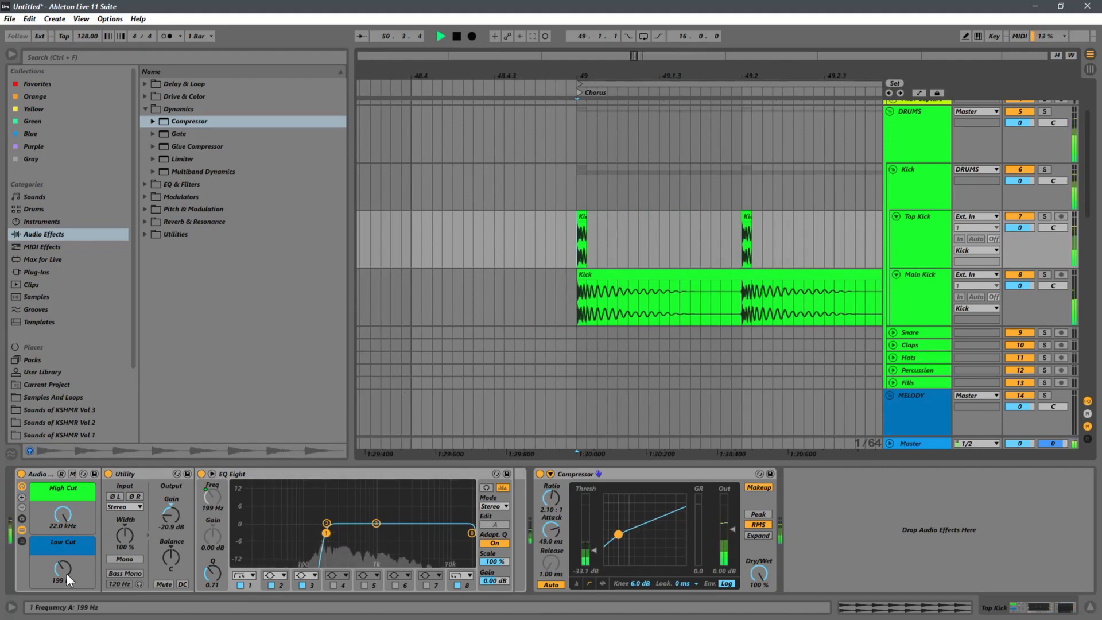
# Step: Raise the Top Kick's Low Cut to 637 Hz and stop playback
pyautogui.moveTo(66, 574)
pyautogui.mouseDown()
pyautogui.moveTo(70, 555)
pyautogui.moveTo(64, 567)
pyautogui.mouseUp()
pyautogui.press('space')
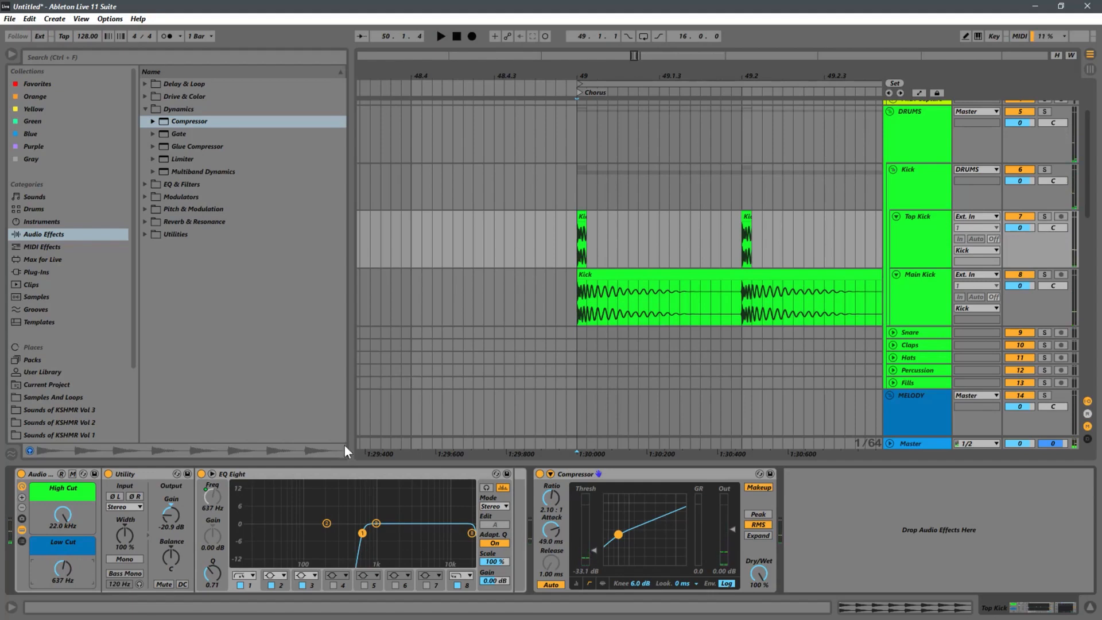
# Step: Examine the start of the Main Kick and Top Kick clips at 49.1.1, highlighting the time range around each layer in turn
pyautogui.moveTo(593, 76); pyautogui.dragTo(593, 154)
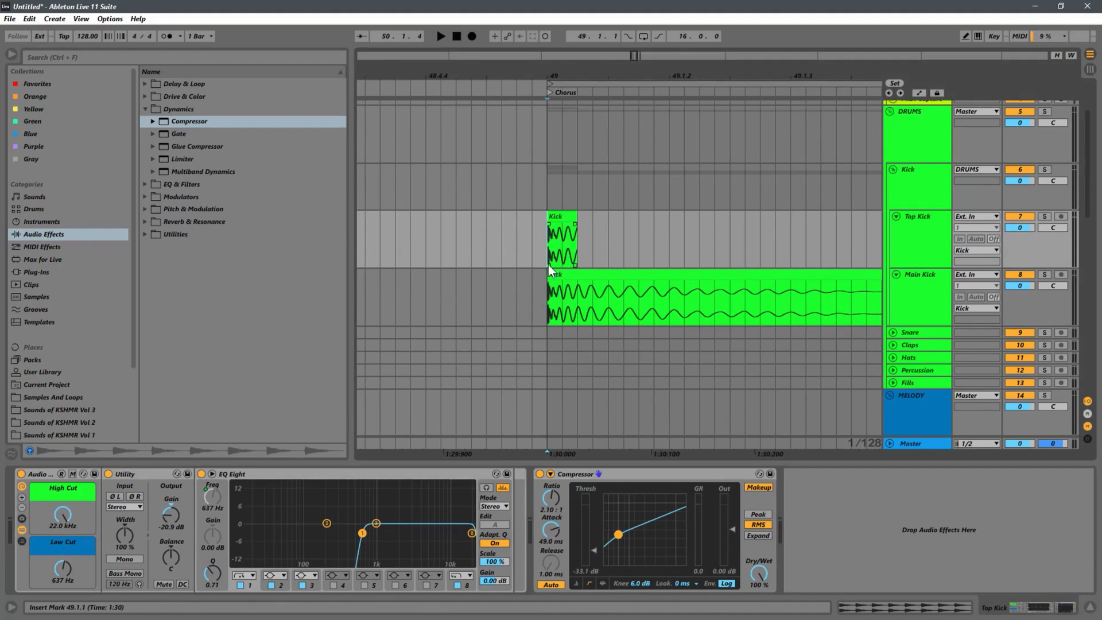
pyautogui.moveTo(562, 299); pyautogui.dragTo(711, 290)
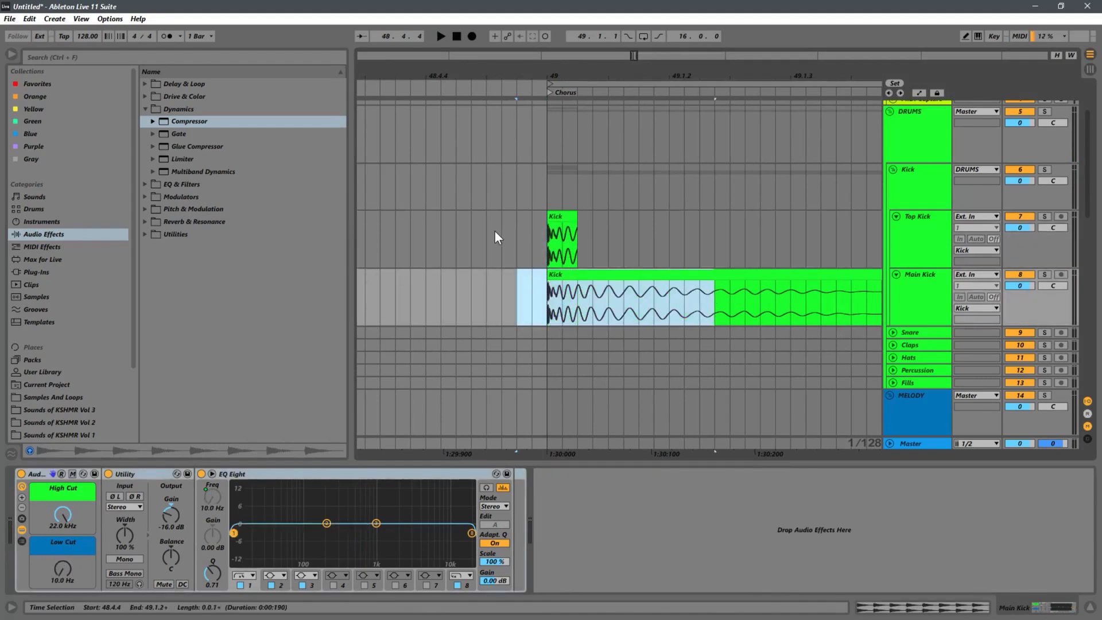
pyautogui.click(495, 232)
pyautogui.moveTo(495, 231); pyautogui.dragTo(637, 230)
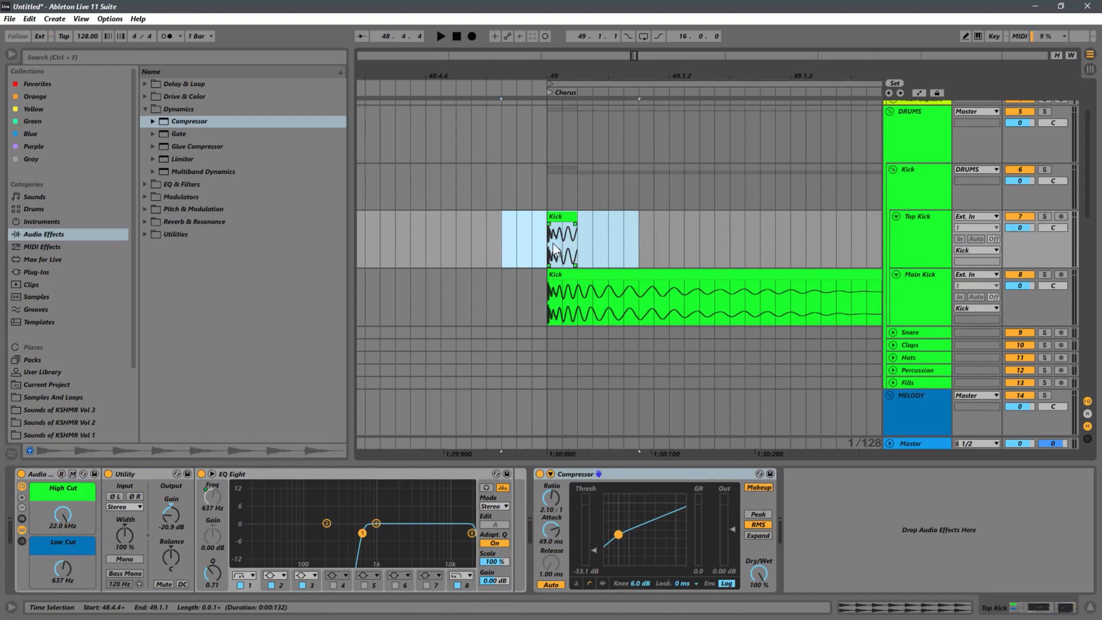
pyautogui.click(515, 260)
# Step: Play the layered kick and toggle the Top Kick's mute to compare the sound with and without that layer
pyautogui.press('space')
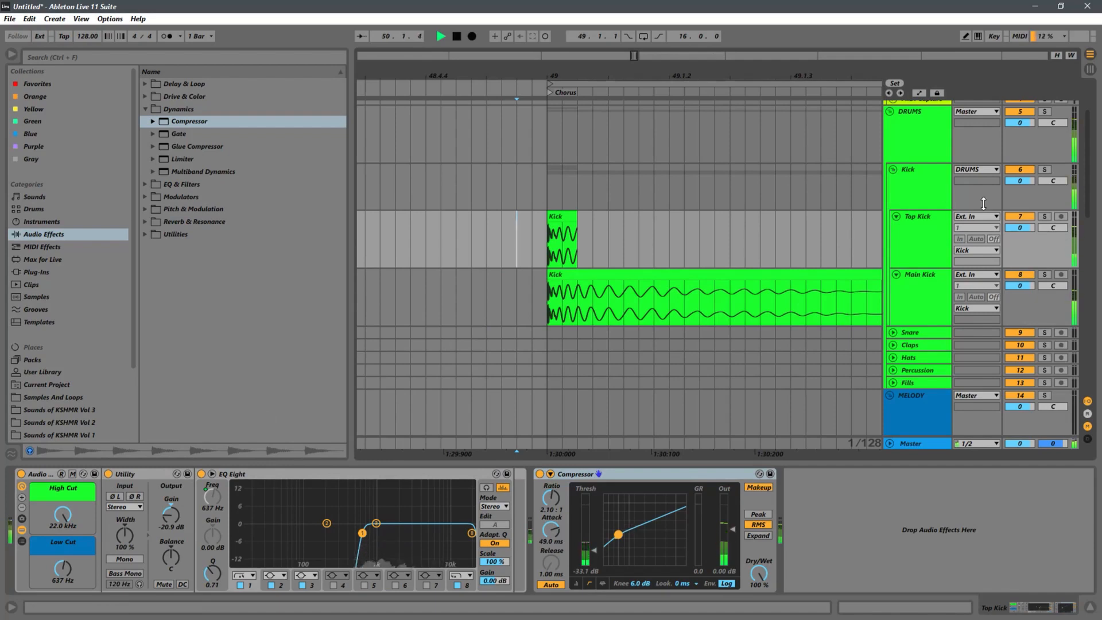
pyautogui.click(1015, 216)
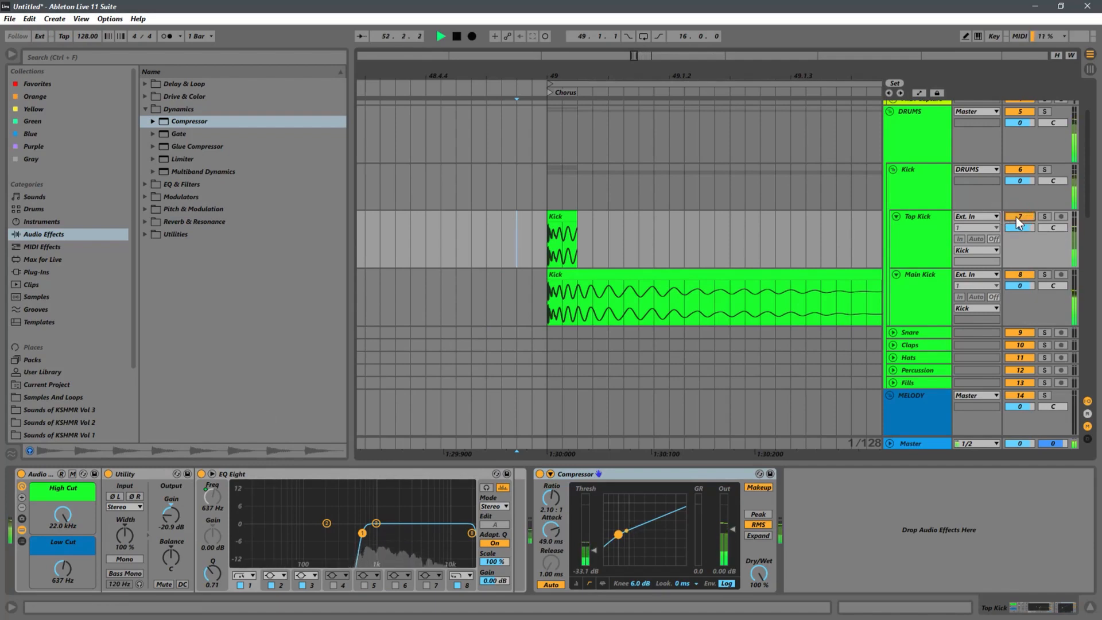
pyautogui.click(1015, 217)
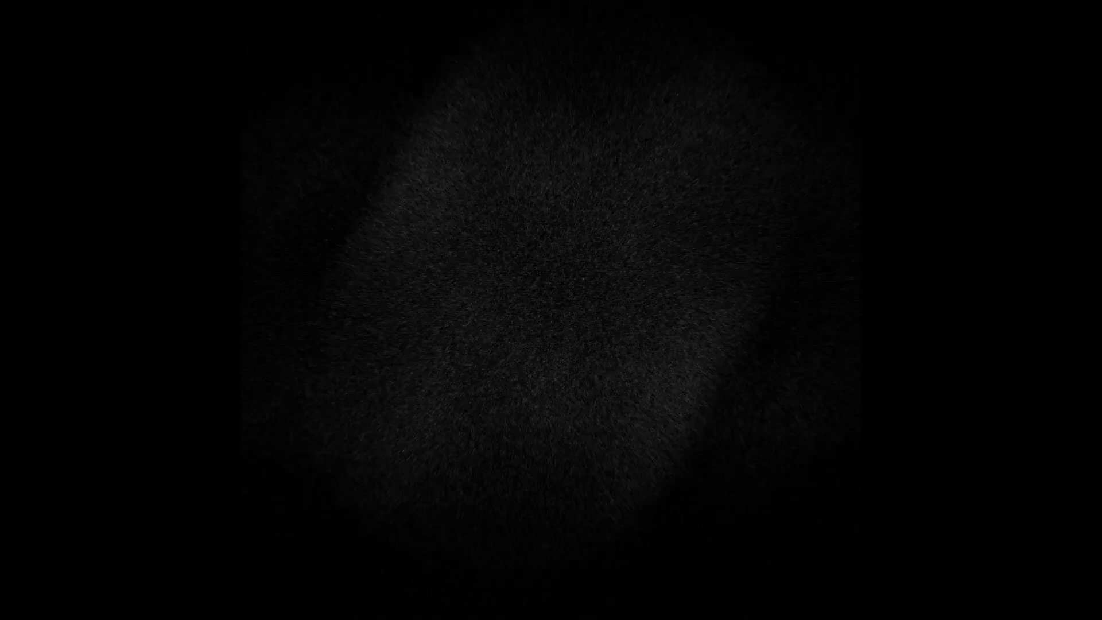